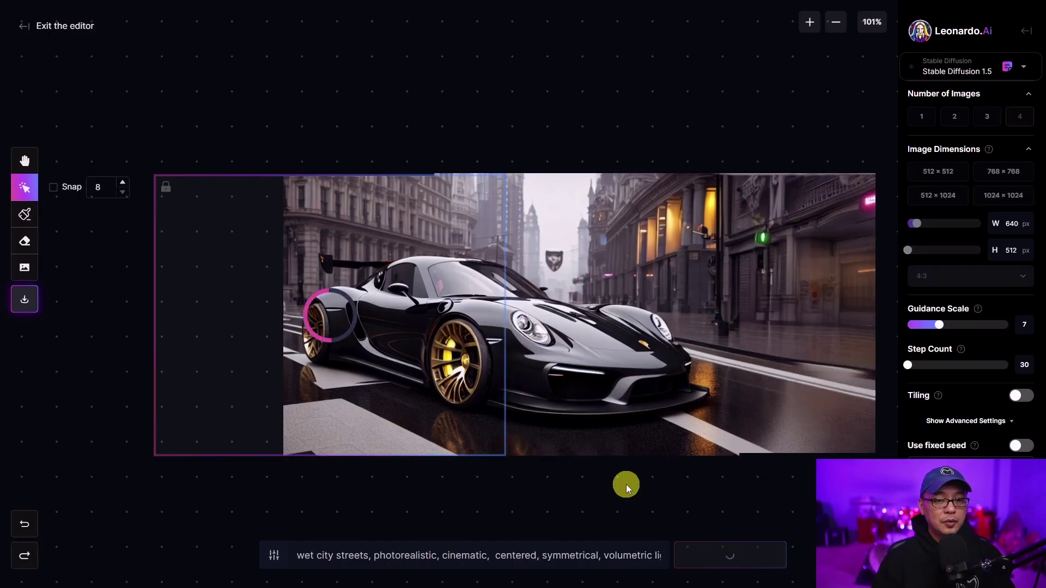
- Compare the left-side outpaint variations and accept the chosen extension
{"action": "left_click", "coordinate": [317, 473]}
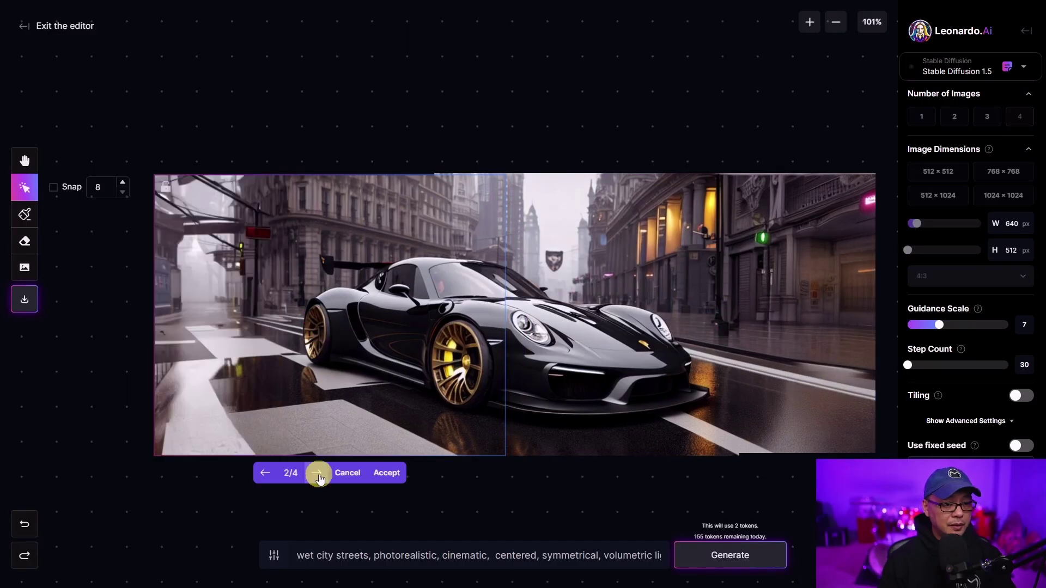
{"action": "left_click", "coordinate": [318, 474]}
{"action": "left_click", "coordinate": [387, 471]}
- Preview another variation of the right-side extension
{"action": "scroll", "coordinate": [615, 183], "scroll_direction": "down", "scroll_amount": 2}
{"action": "key", "text": "h"}
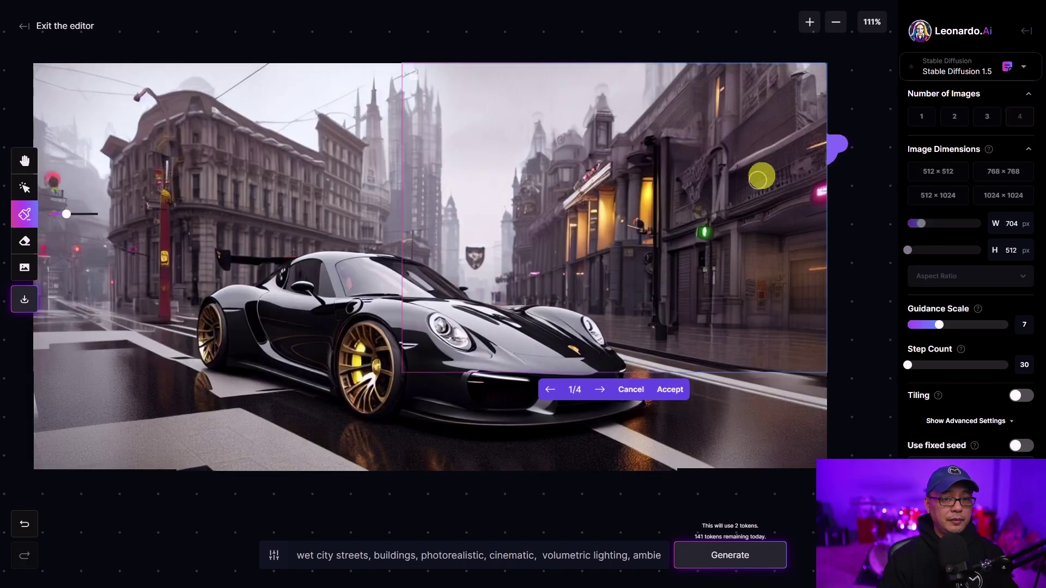
{"action": "left_click", "coordinate": [600, 389]}
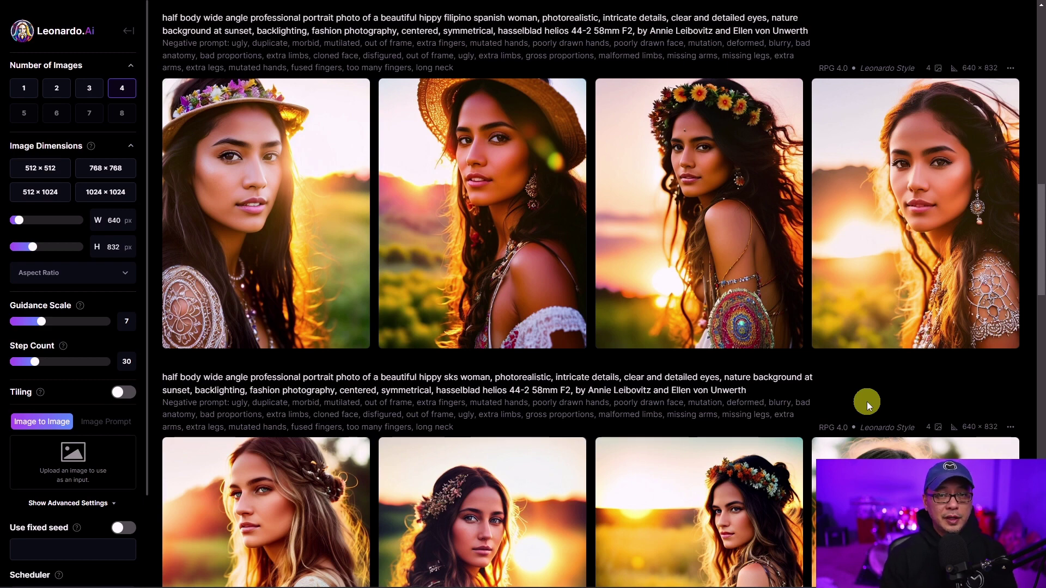
{"action": "mouse_move", "coordinate": [959, 175]}
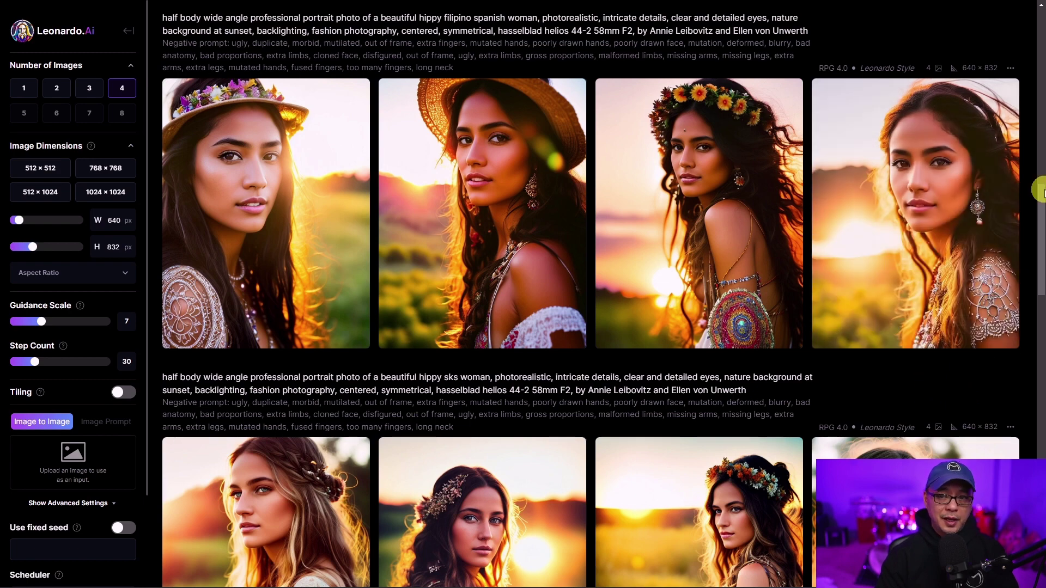
{"action": "mouse_move", "coordinate": [1010, 267]}
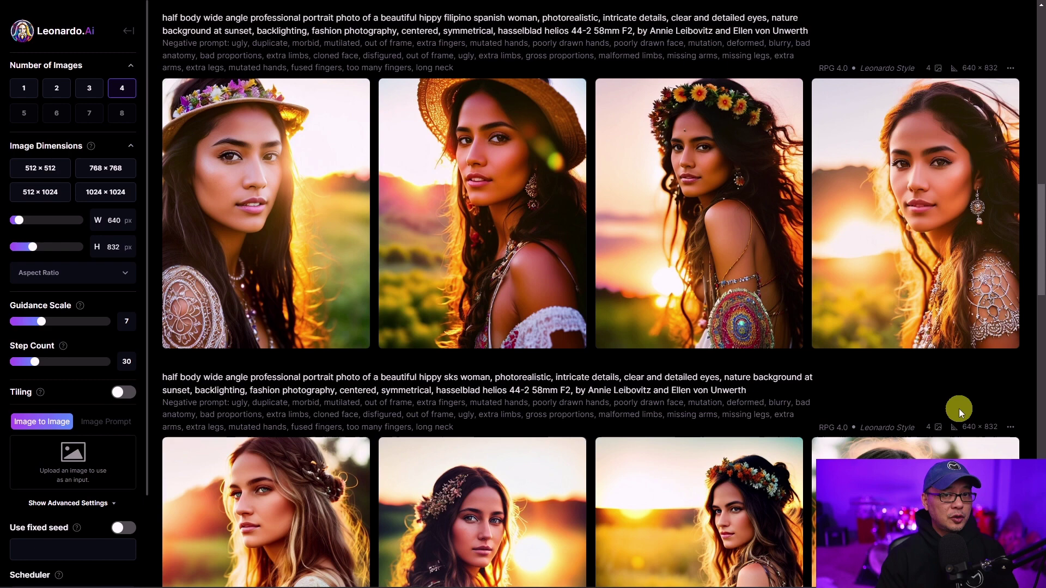
{"action": "left_click", "coordinate": [937, 327]}
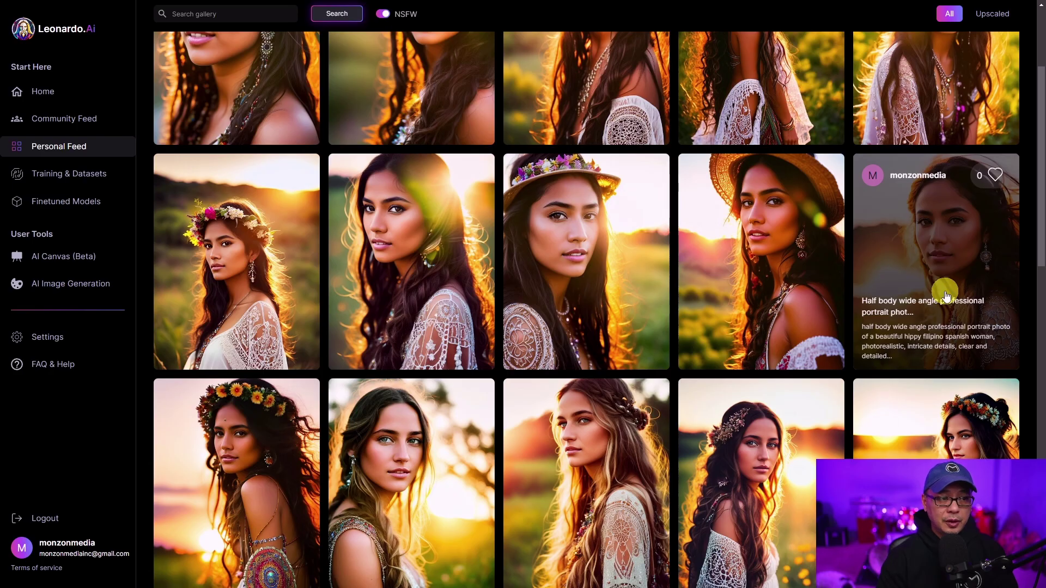
- Open the silver-earring sunset portrait's details and its more-actions menu
{"action": "left_click", "coordinate": [938, 262]}
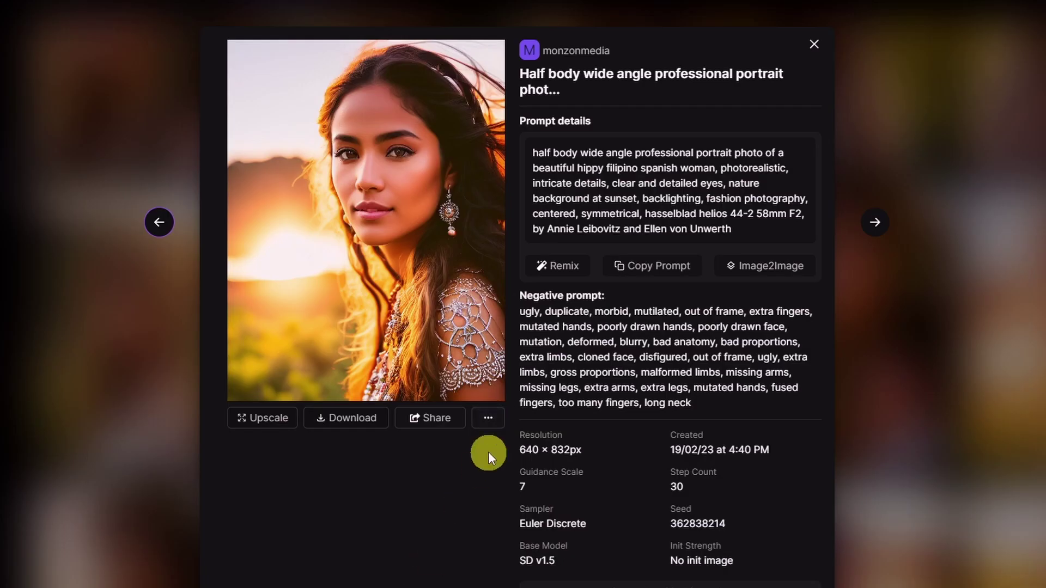
{"action": "left_click", "coordinate": [489, 419]}
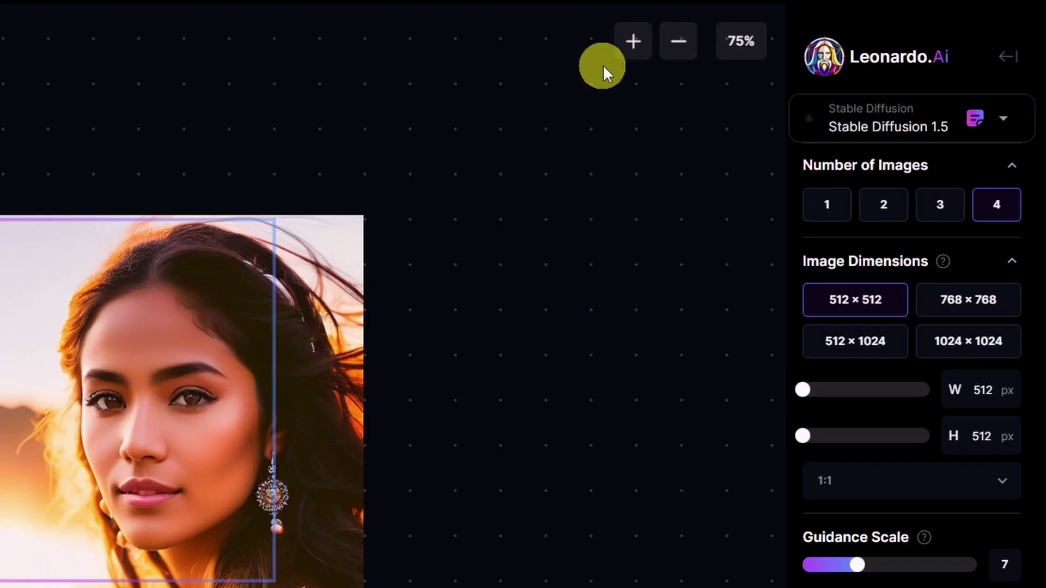
{"action": "left_click", "coordinate": [634, 43]}
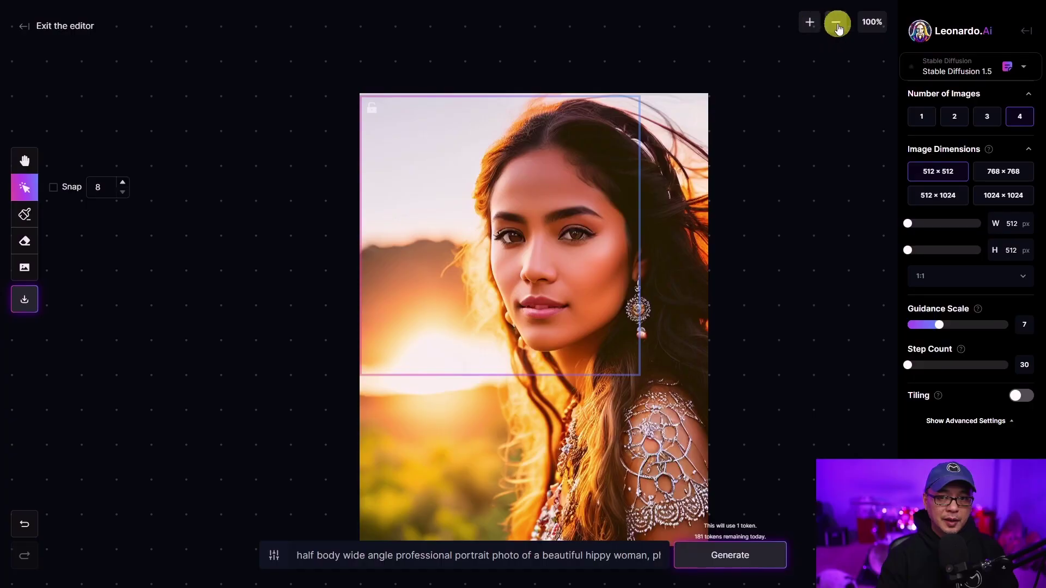
{"action": "left_click", "coordinate": [678, 41]}
{"action": "left_click", "coordinate": [634, 42]}
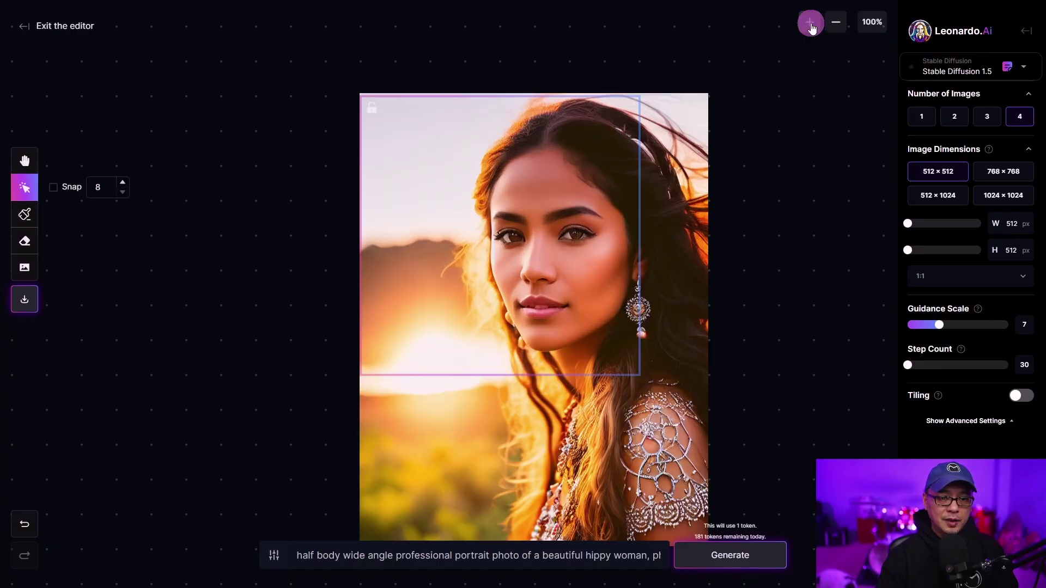
{"action": "scroll", "coordinate": [757, 175], "scroll_direction": "up", "scroll_amount": 5}
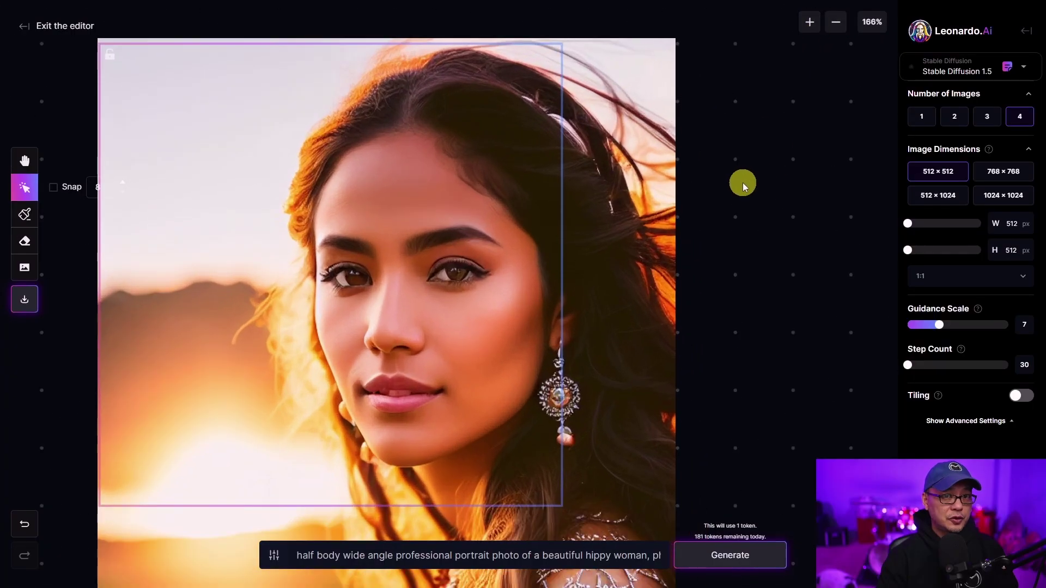
{"action": "scroll", "coordinate": [743, 182], "scroll_direction": "down", "scroll_amount": 3}
{"action": "left_click", "coordinate": [954, 72]}
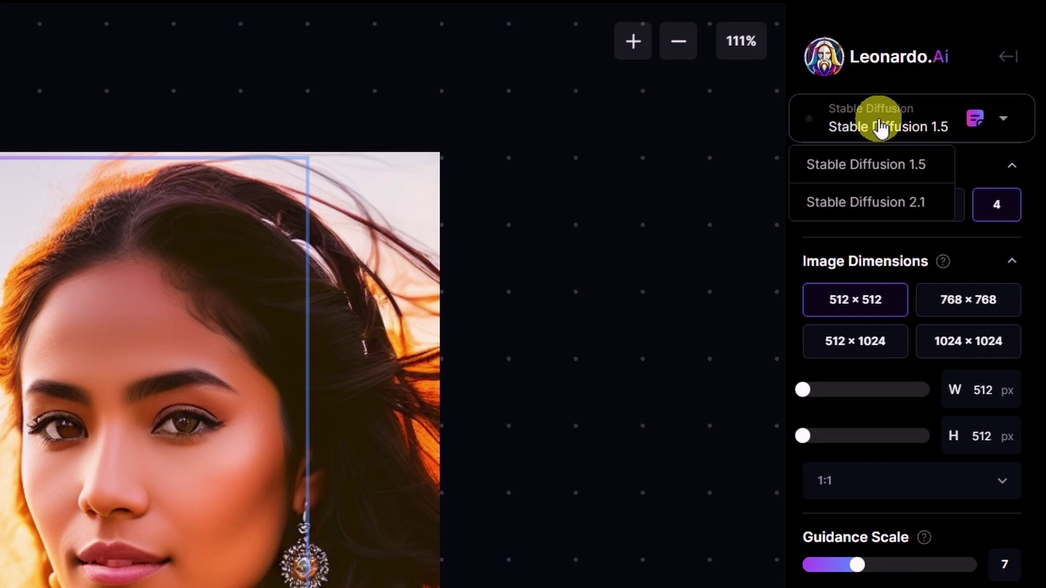
{"action": "left_click", "coordinate": [690, 156]}
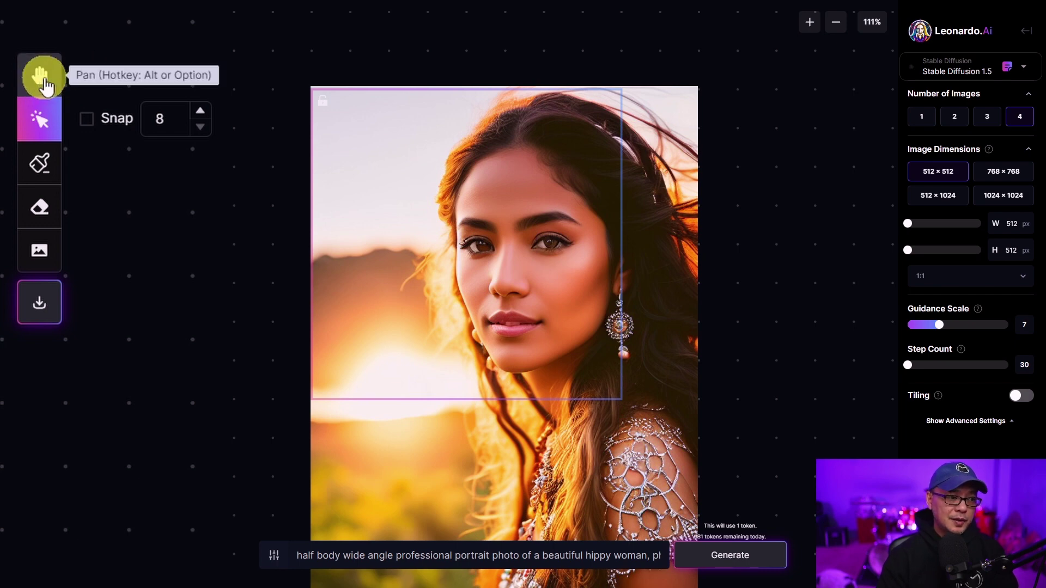
{"action": "left_click", "coordinate": [44, 81]}
{"action": "key", "text": "v"}
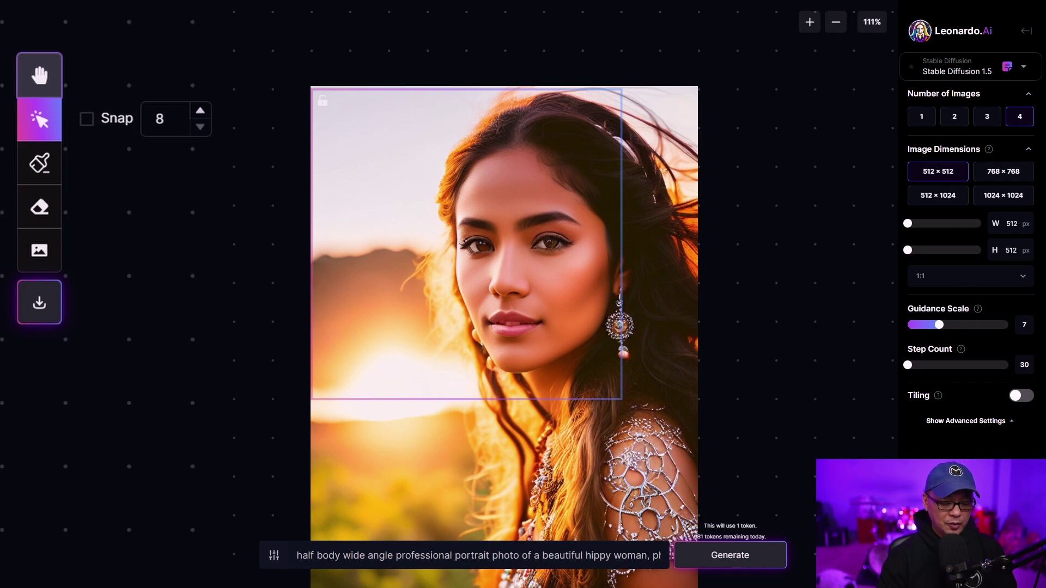
{"action": "key", "text": "h"}
{"action": "left_click_drag", "start_coordinate": [245, 147], "coordinate": [289, 143]}
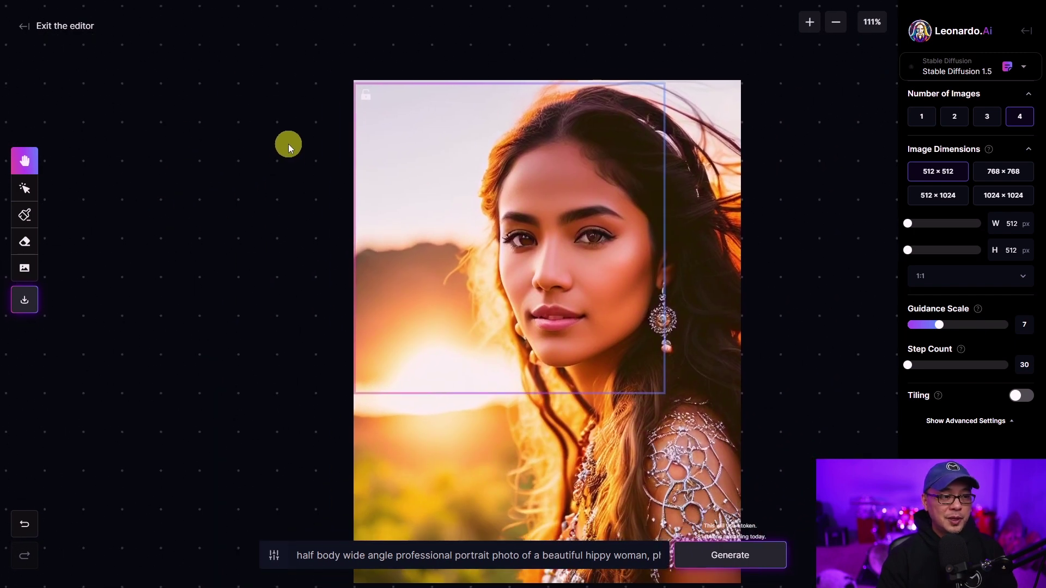
{"action": "left_click", "coordinate": [24, 190]}
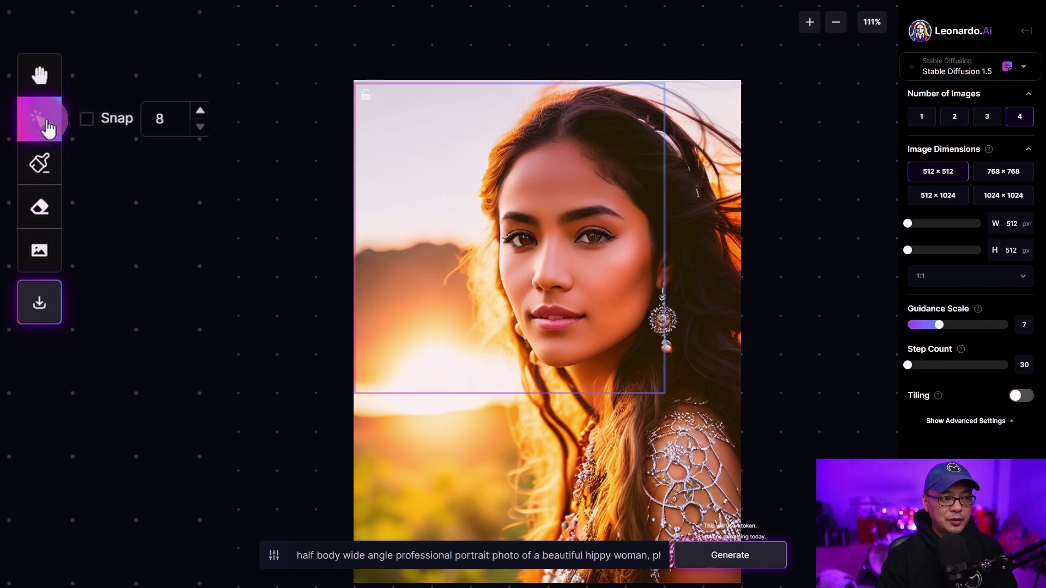
{"action": "left_click", "coordinate": [47, 175]}
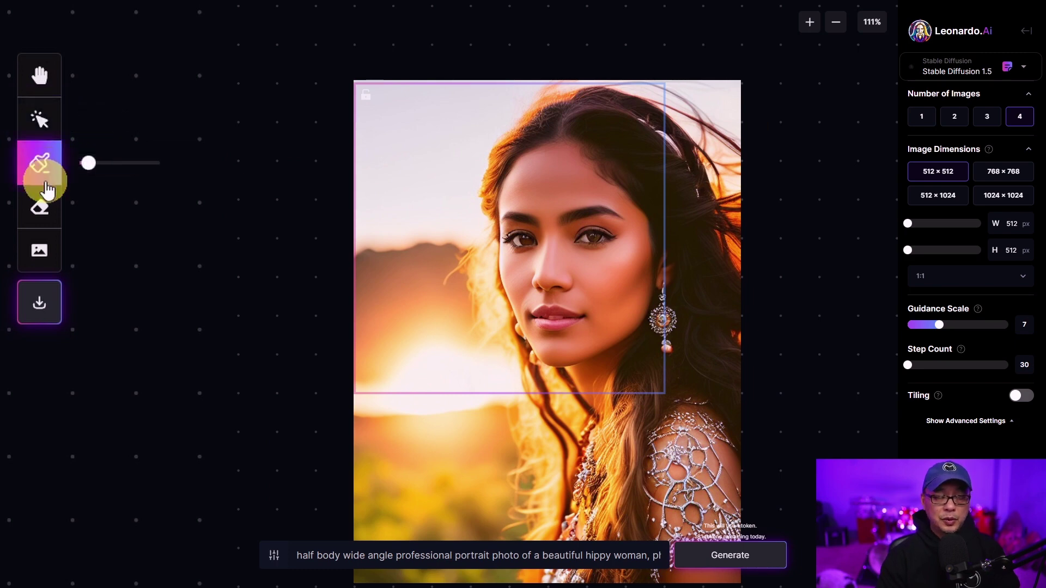
{"action": "left_click", "coordinate": [40, 208]}
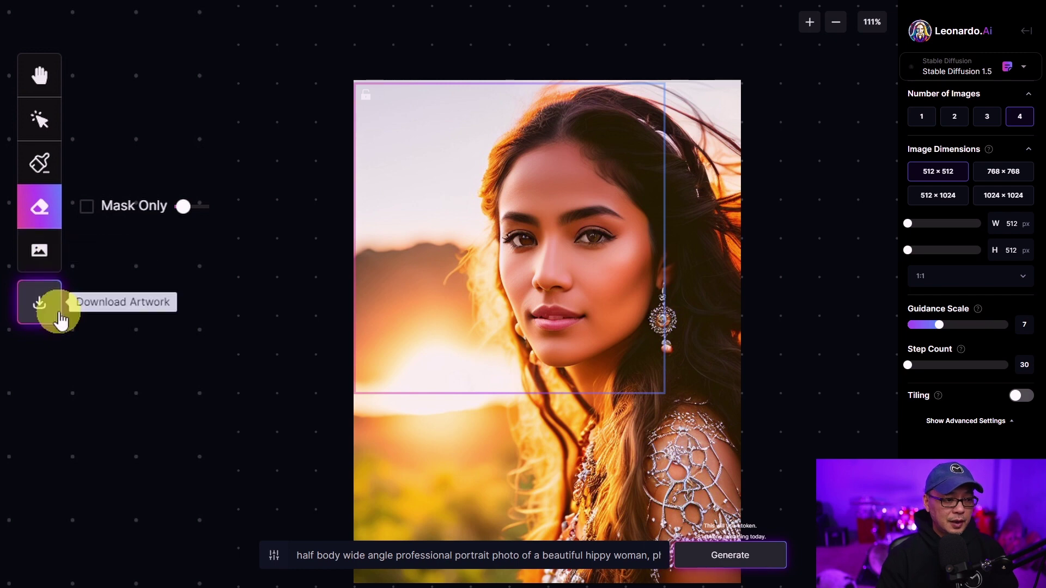
{"action": "scroll", "coordinate": [55, 469], "scroll_direction": "down", "scroll_amount": 3}
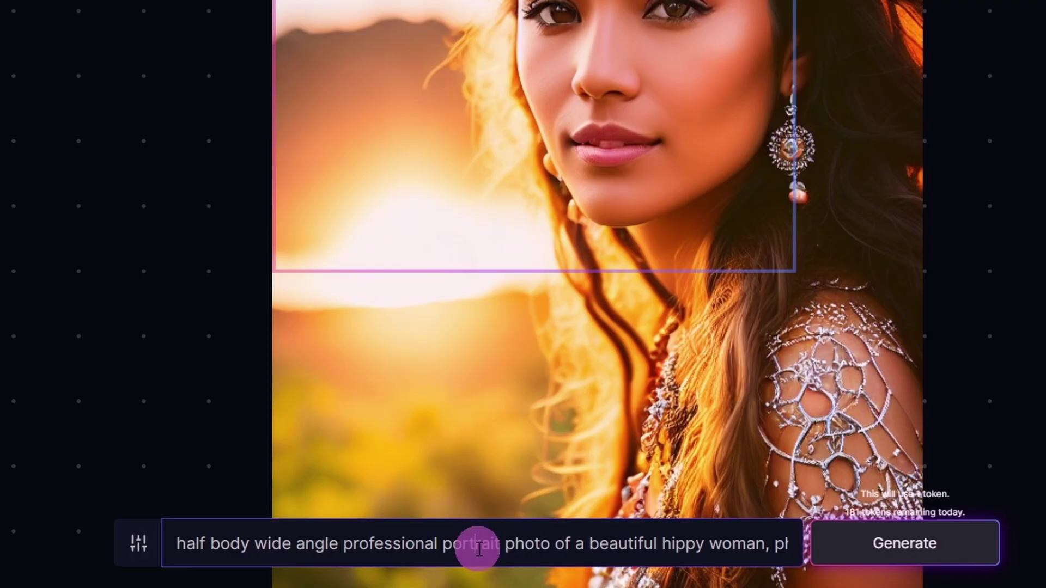
{"action": "triple_click", "coordinate": [476, 557]}
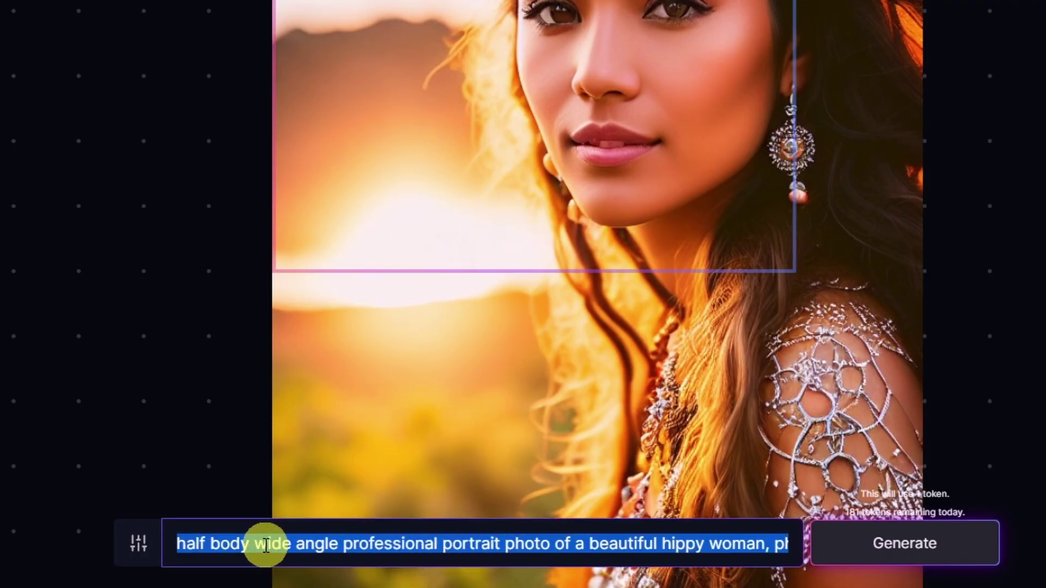
{"action": "left_click", "coordinate": [137, 545]}
{"action": "left_click", "coordinate": [16, 327]}
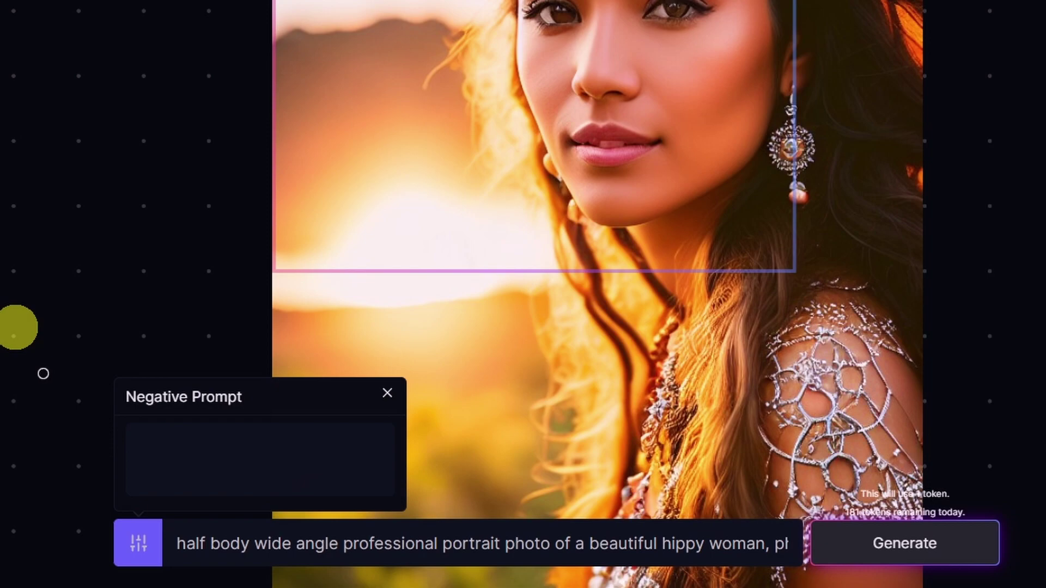
{"action": "left_click", "coordinate": [932, 543]}
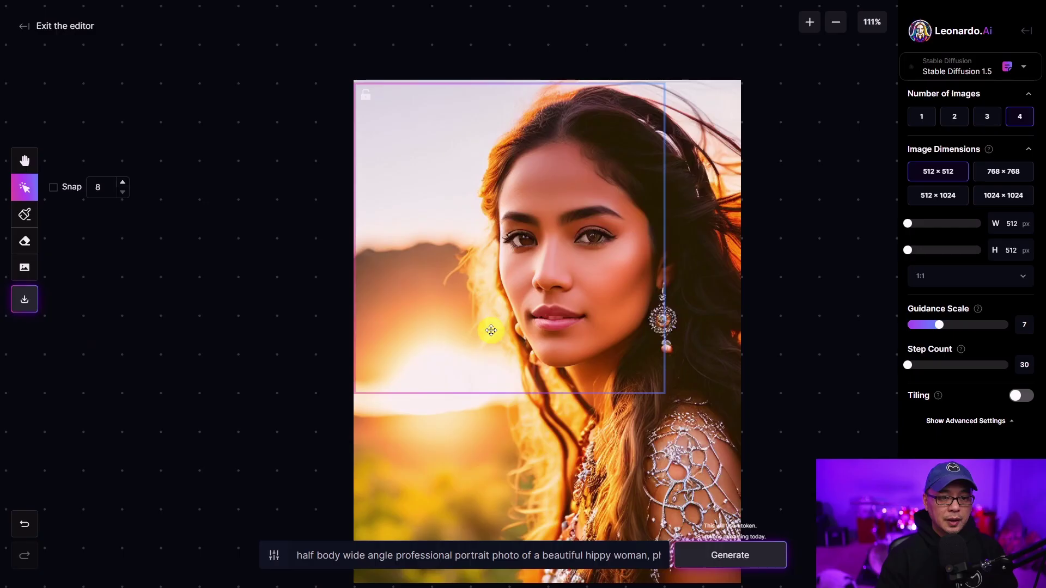
- Try a 768 × 768 frame, revert to 512 × 512, and position it over the woman's face
{"action": "mouse_move", "coordinate": [490, 329]}
{"action": "left_mouse_down"}
{"action": "mouse_move", "coordinate": [446, 351]}
{"action": "mouse_move", "coordinate": [497, 362]}
{"action": "mouse_move", "coordinate": [496, 305]}
{"action": "mouse_move", "coordinate": [472, 325]}
{"action": "left_mouse_up"}
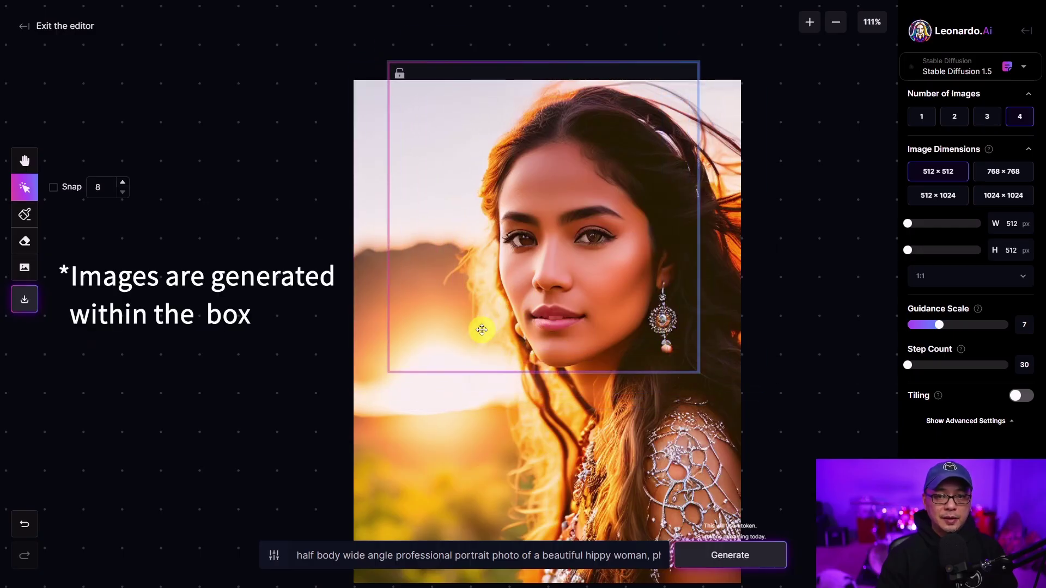
{"action": "left_click", "coordinate": [1002, 171]}
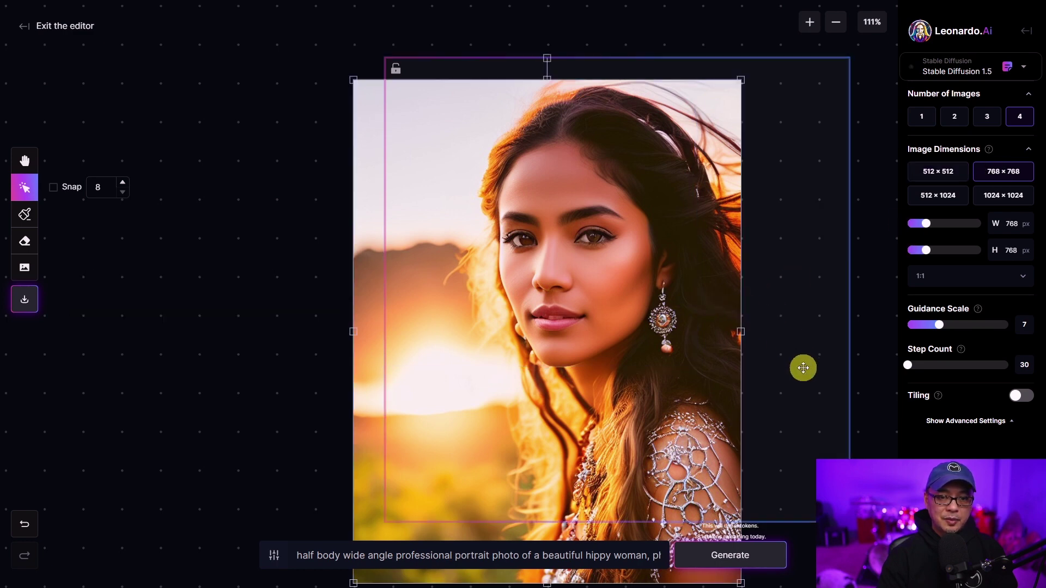
{"action": "left_click", "coordinate": [994, 175]}
{"action": "left_click", "coordinate": [942, 170]}
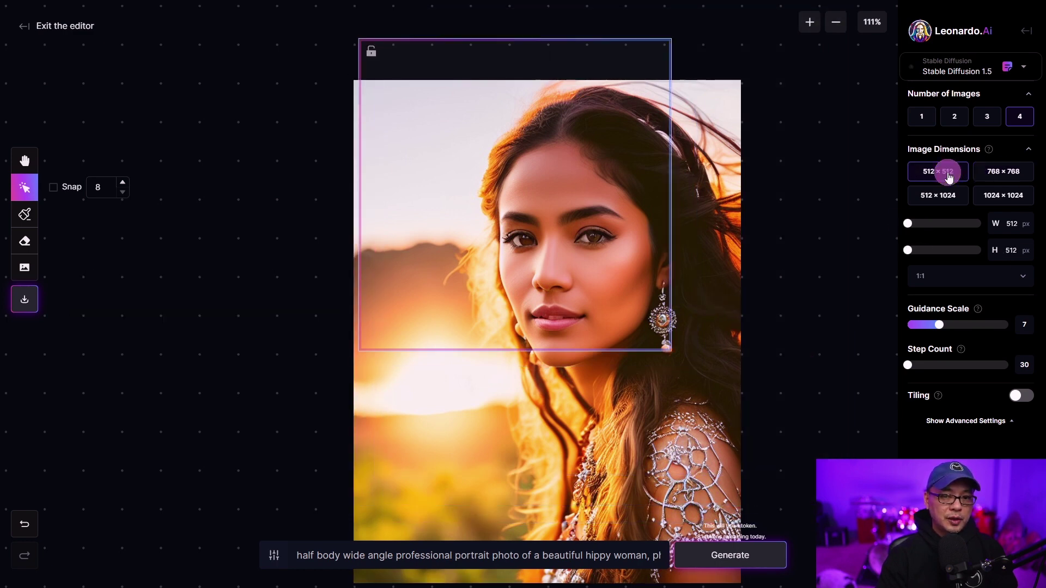
{"action": "scroll", "coordinate": [790, 262], "scroll_direction": "up", "scroll_amount": 3}
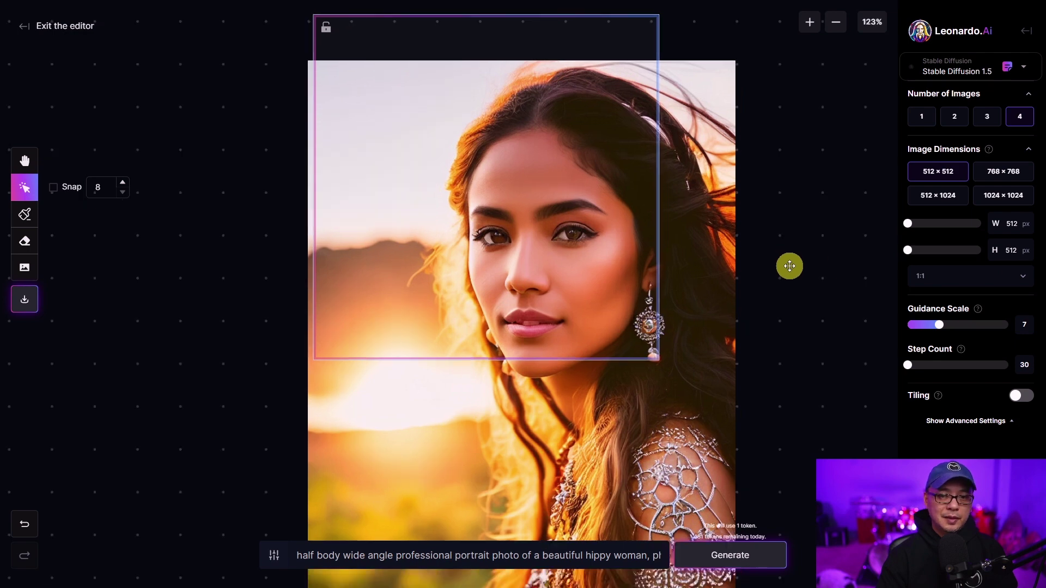
{"action": "scroll", "coordinate": [790, 262], "scroll_direction": "down", "scroll_amount": 3}
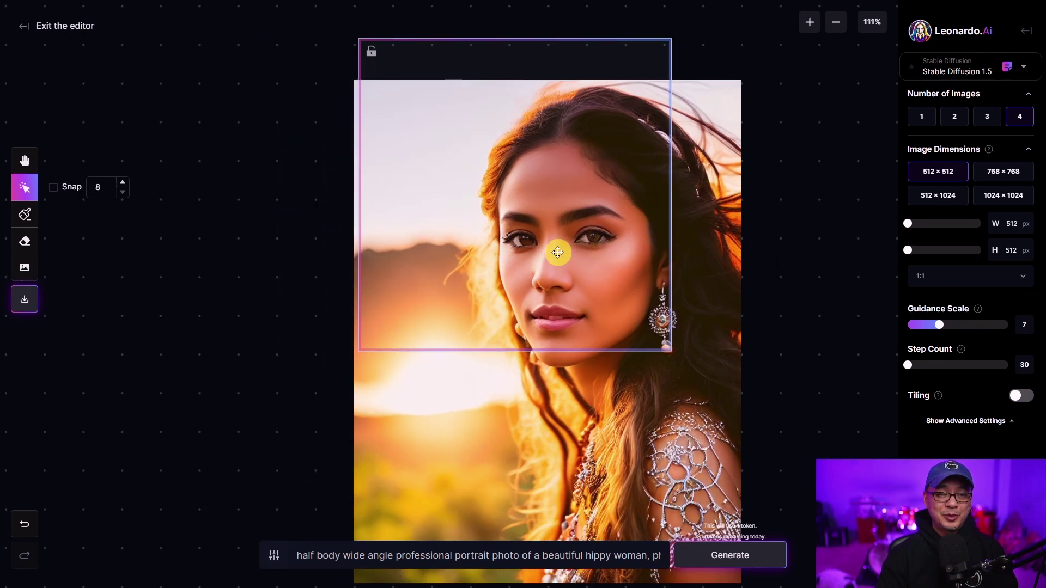
{"action": "left_click_drag", "start_coordinate": [559, 271], "coordinate": [635, 303]}
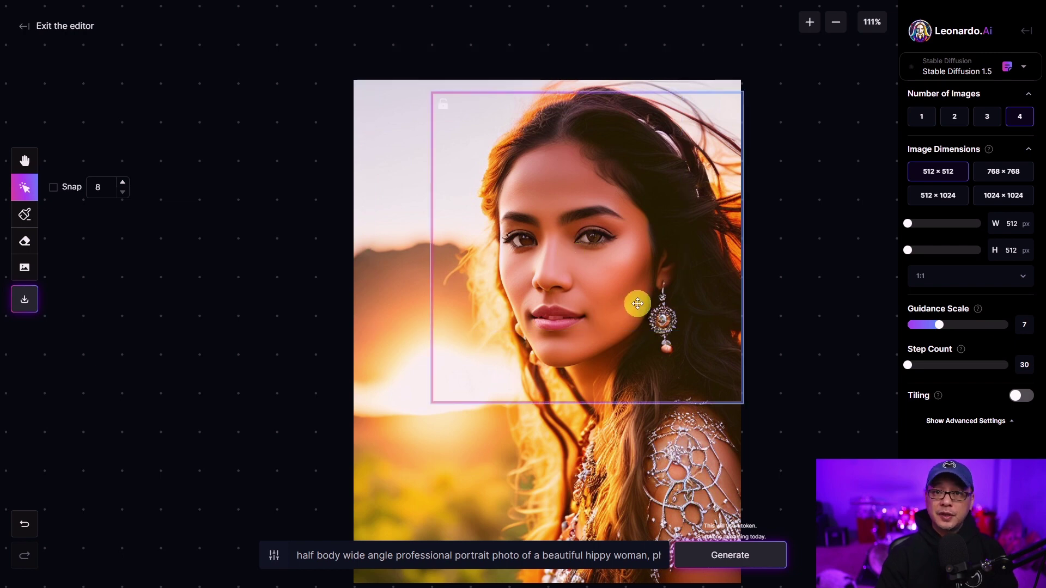
- Nudge the frame and paint a mask over the woman's lips with an enlarged brush
{"action": "scroll", "coordinate": [582, 325], "scroll_direction": "up", "scroll_amount": 5}
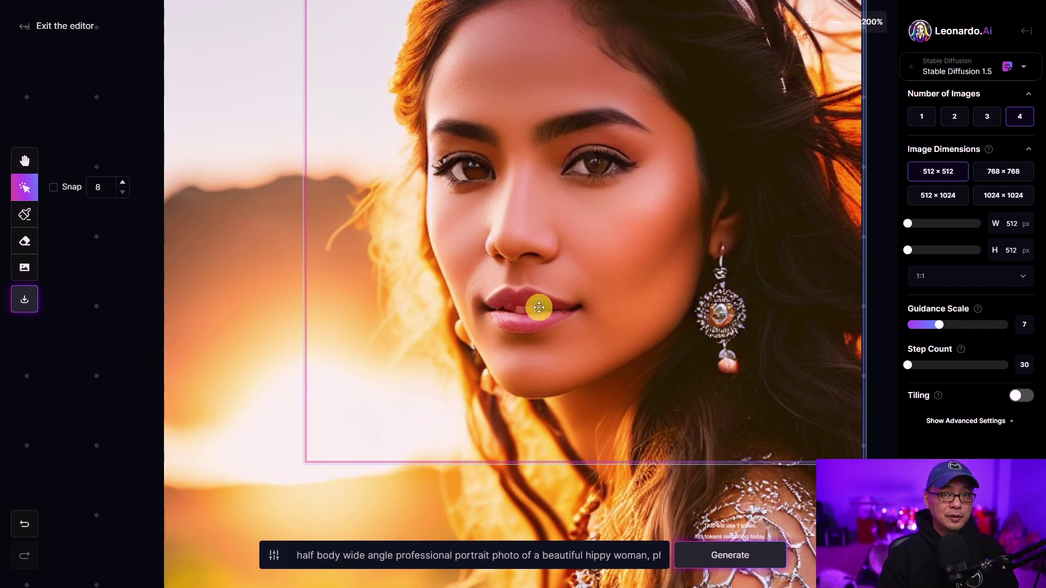
{"action": "left_click_drag", "start_coordinate": [525, 315], "coordinate": [601, 342]}
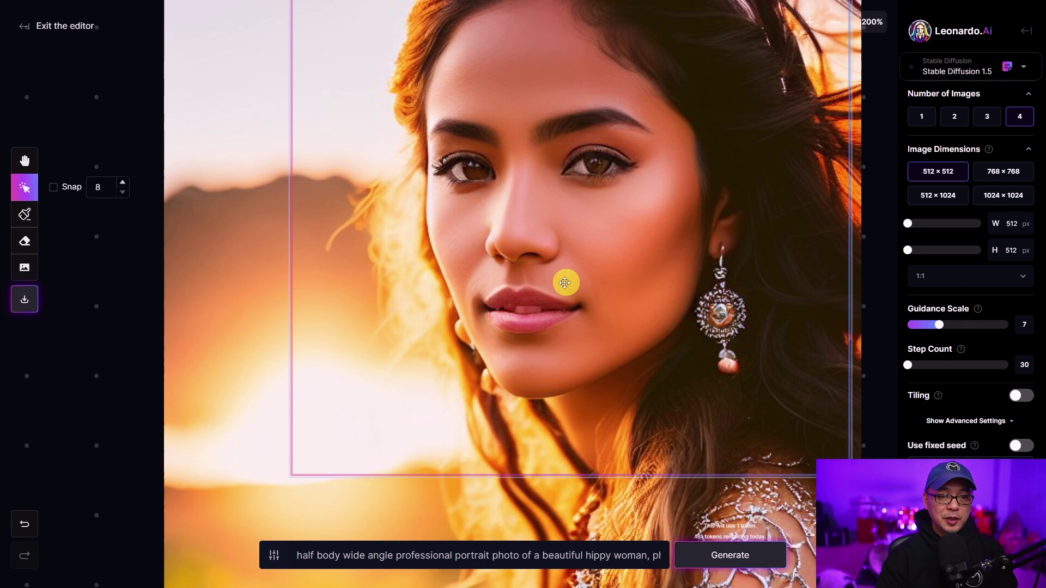
{"action": "left_click", "coordinate": [25, 214]}
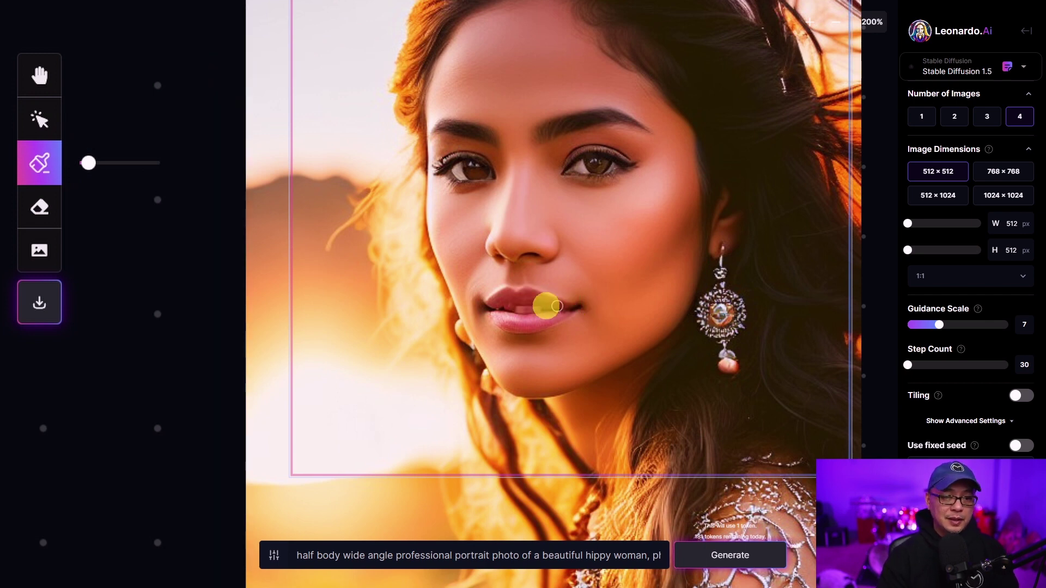
{"action": "left_click", "coordinate": [100, 163]}
{"action": "mouse_move", "coordinate": [101, 163]}
{"action": "left_mouse_down"}
{"action": "mouse_move", "coordinate": [152, 163]}
{"action": "mouse_move", "coordinate": [120, 164]}
{"action": "left_mouse_up"}
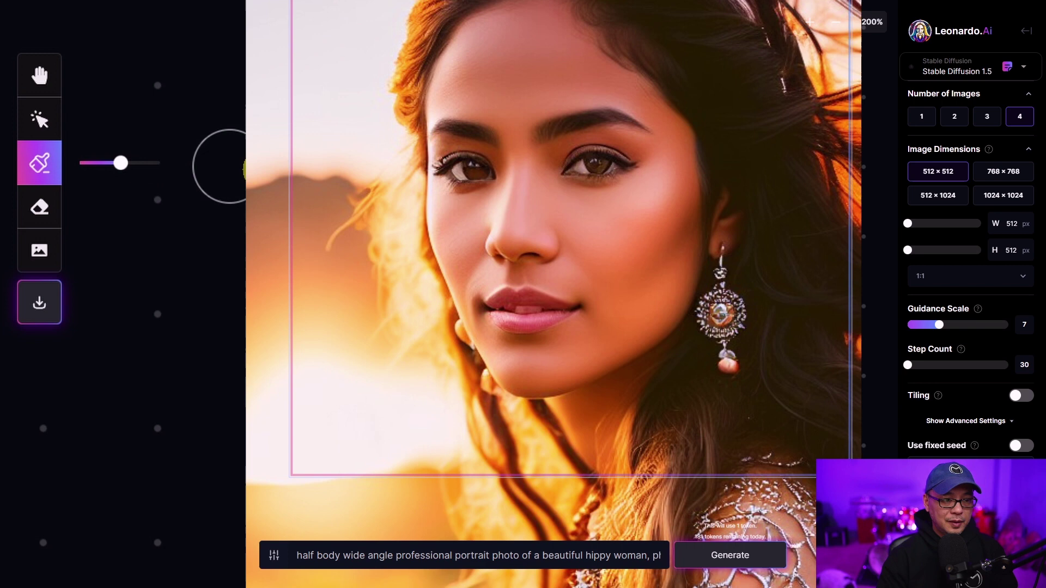
{"action": "mouse_move", "coordinate": [539, 306]}
{"action": "left_mouse_down"}
{"action": "mouse_move", "coordinate": [491, 306]}
{"action": "mouse_move", "coordinate": [515, 320]}
{"action": "mouse_move", "coordinate": [572, 310]}
{"action": "mouse_move", "coordinate": [490, 299]}
{"action": "left_mouse_up"}
- Delete 'intricate details, clear and detailed eyes,' from the prompt and generate inpaint variants
{"action": "left_click_drag", "start_coordinate": [646, 544], "coordinate": [735, 487]}
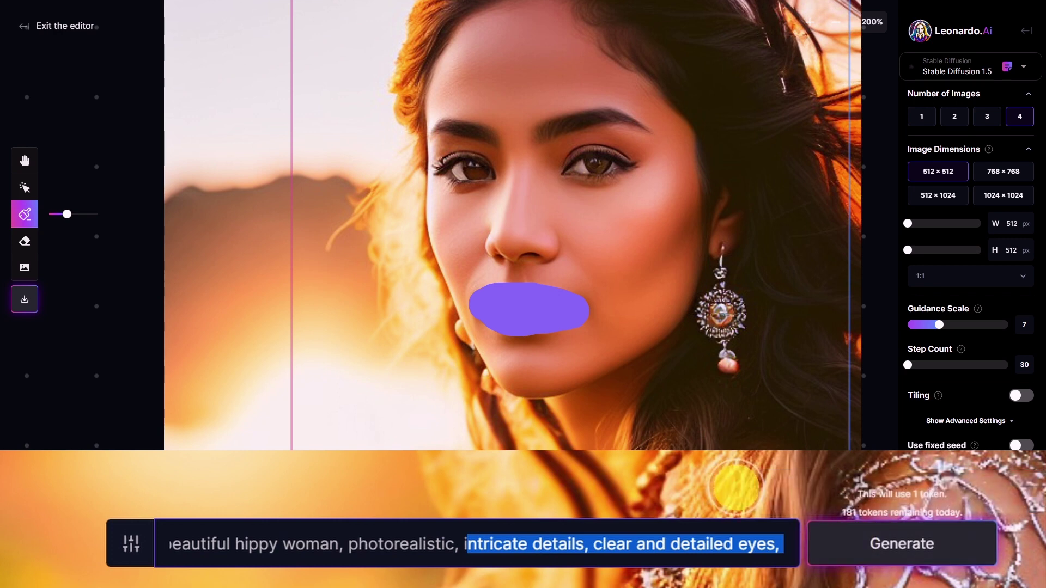
{"action": "key", "text": "BackSpace"}
{"action": "key", "text": "BackSpace"}
{"action": "key", "text": "BackSpace"}
{"action": "key", "text": "BackSpace"}
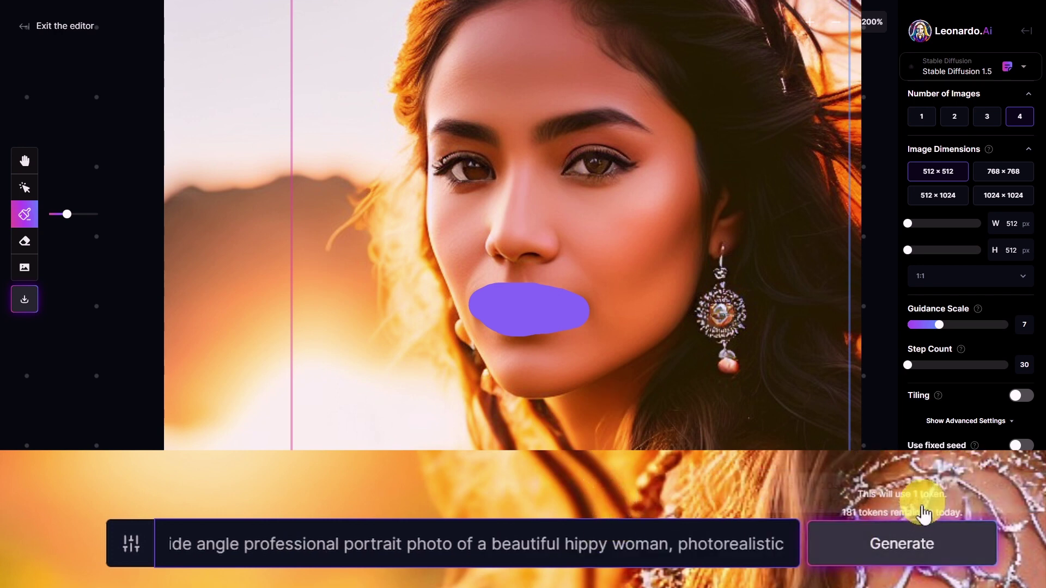
{"action": "left_click", "coordinate": [902, 544]}
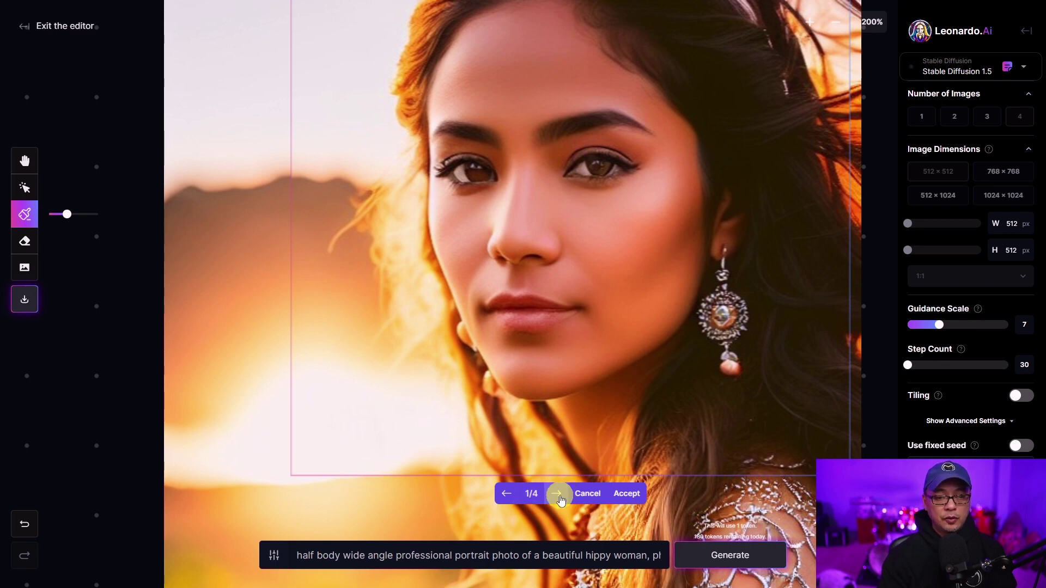
- Cycle through all four inpainted lip variants, ending on the muted fourth
{"action": "left_click", "coordinate": [557, 494]}
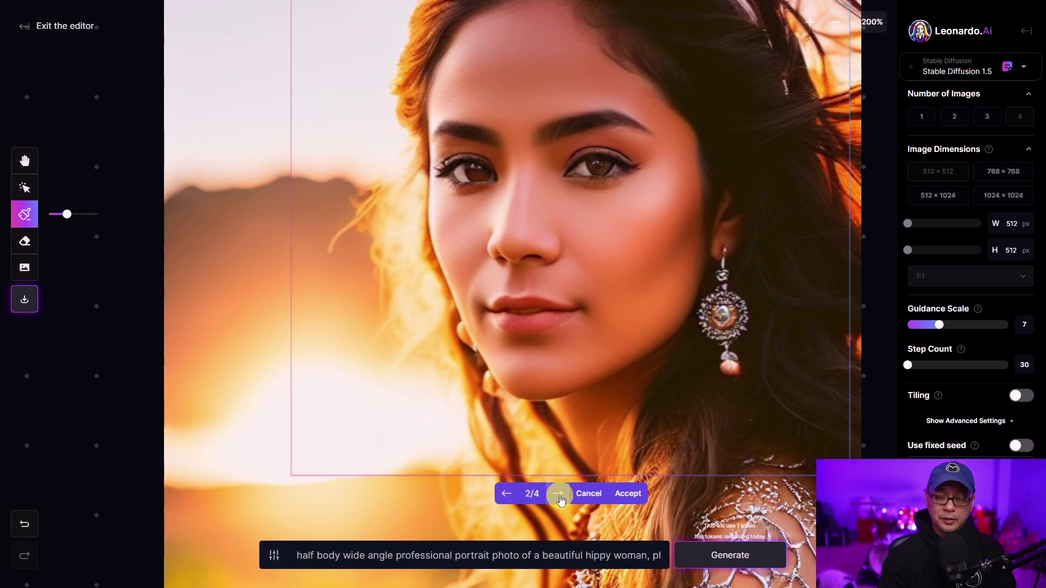
{"action": "left_click", "coordinate": [558, 496]}
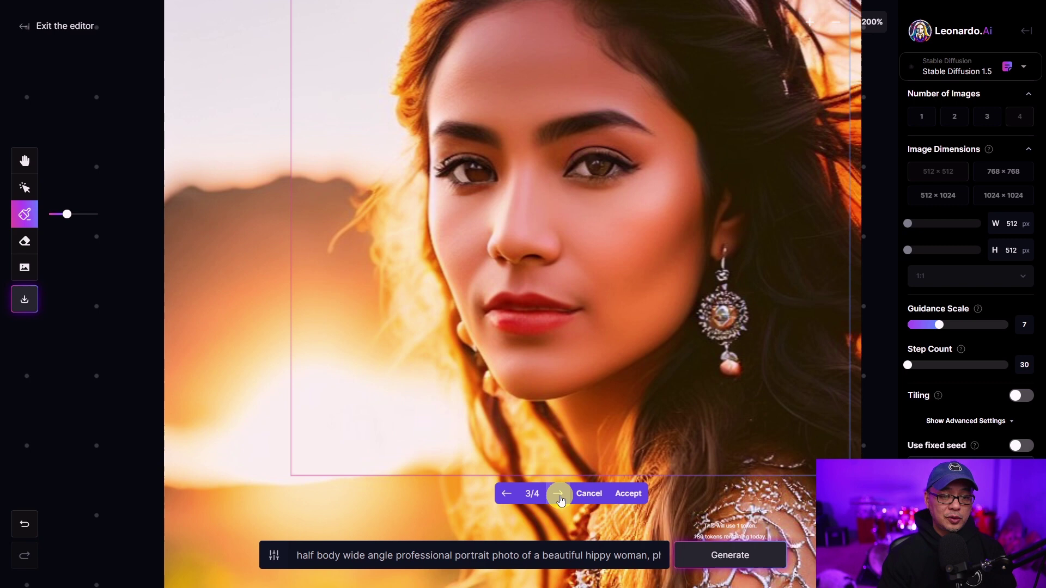
{"action": "left_click", "coordinate": [559, 495]}
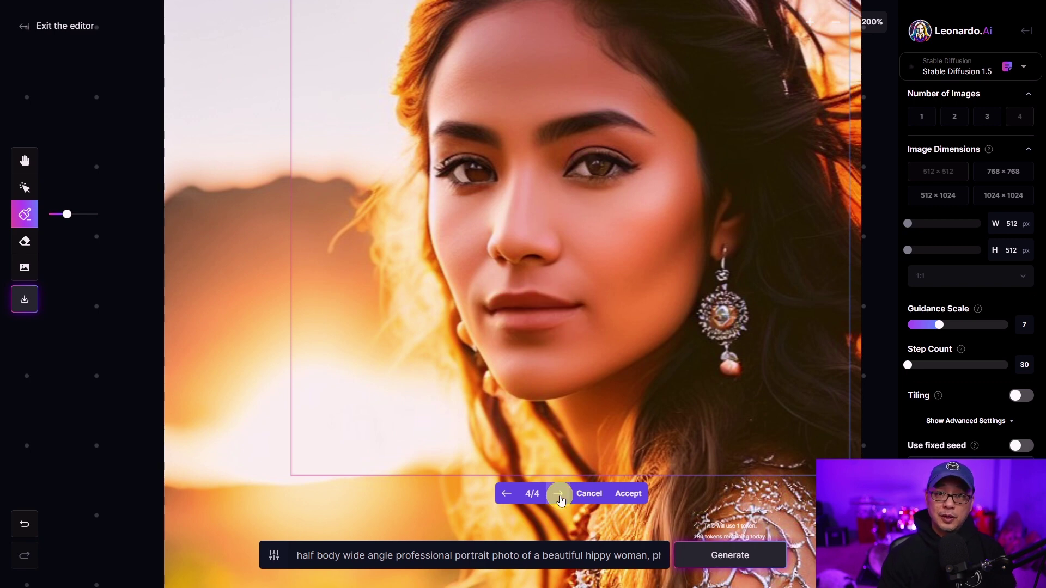
{"action": "left_click", "coordinate": [559, 494]}
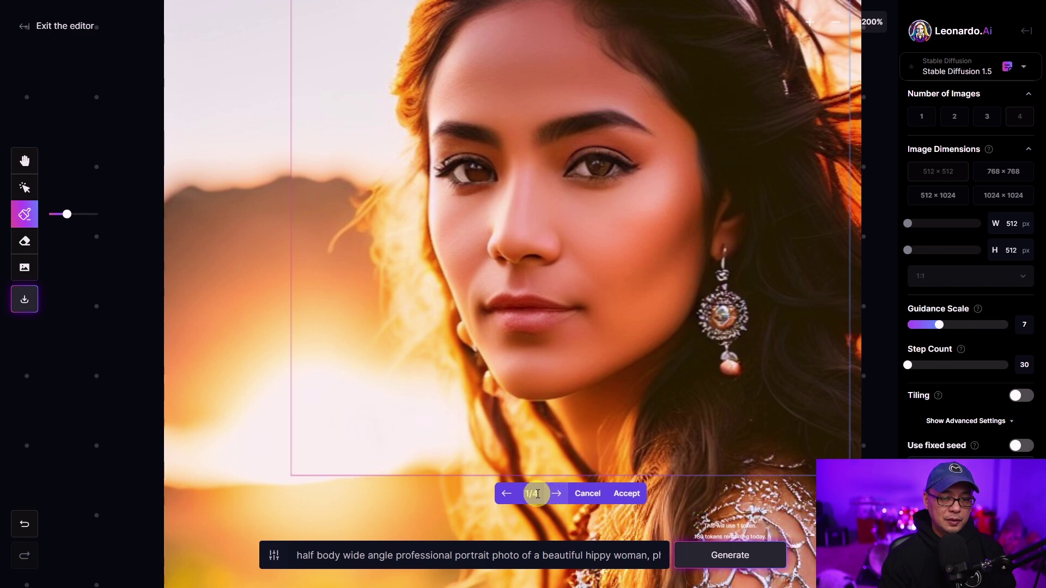
{"action": "left_click", "coordinate": [506, 494]}
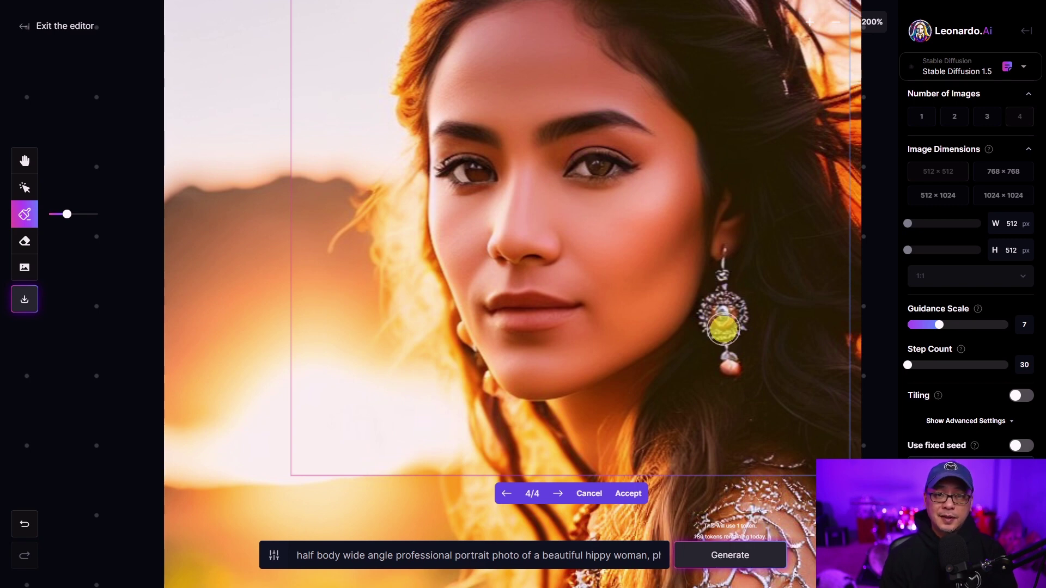
- Accept the muted lips and erase a strip along the image's top edge
{"action": "left_click", "coordinate": [633, 492]}
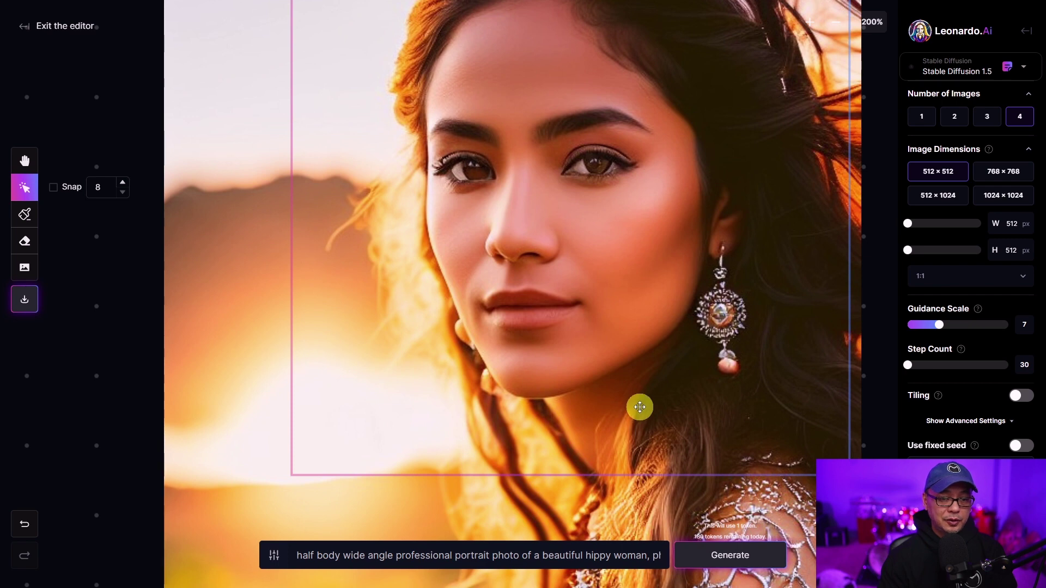
{"action": "scroll", "coordinate": [635, 388], "scroll_direction": "down", "scroll_amount": 5}
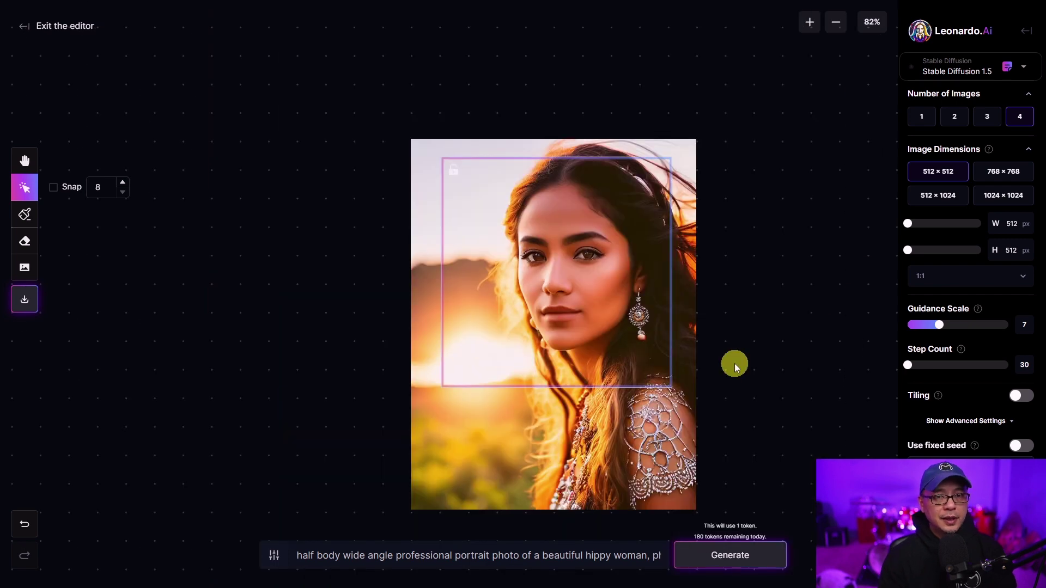
{"action": "key", "text": "e"}
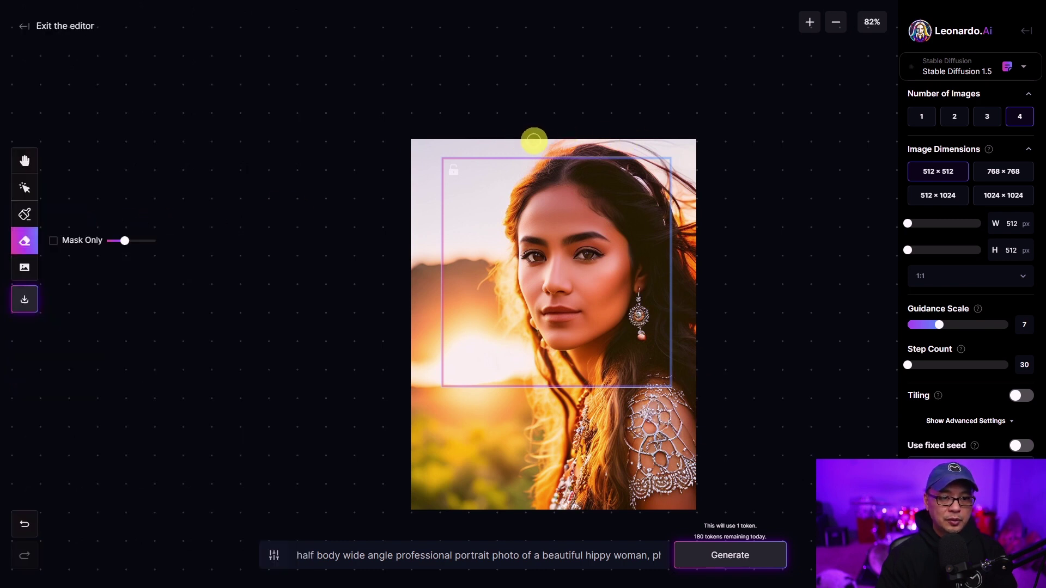
{"action": "mouse_move", "coordinate": [412, 137]}
{"action": "left_mouse_down"}
{"action": "mouse_move", "coordinate": [675, 140]}
{"action": "mouse_move", "coordinate": [701, 248]}
{"action": "mouse_move", "coordinate": [699, 517]}
{"action": "mouse_move", "coordinate": [408, 510]}
{"action": "mouse_move", "coordinate": [688, 502]}
{"action": "left_mouse_up"}
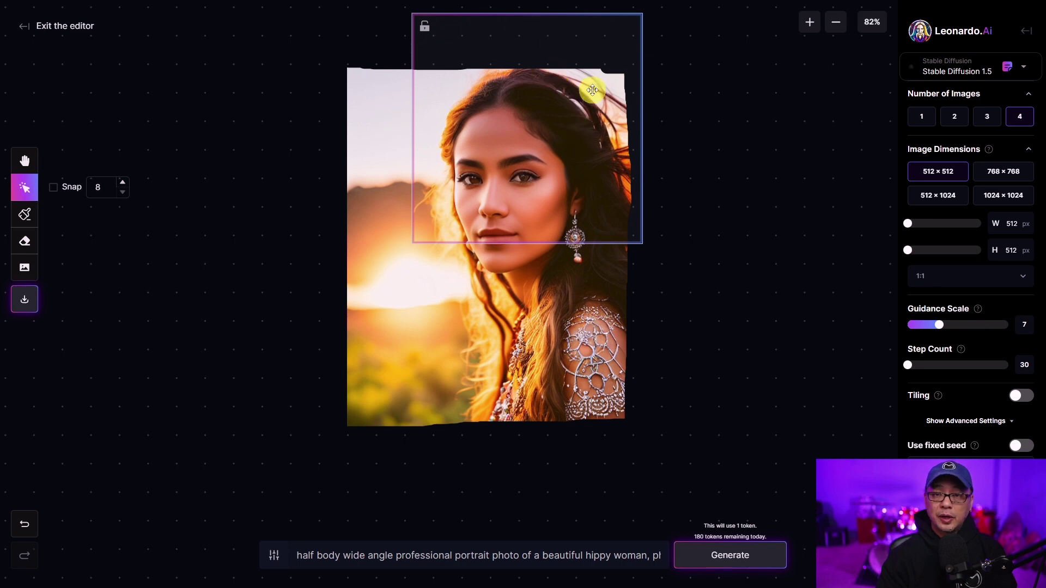
- Position the generation frame so it straddles the portrait's top edge
{"action": "scroll", "coordinate": [751, 261], "scroll_direction": "up", "scroll_amount": 1}
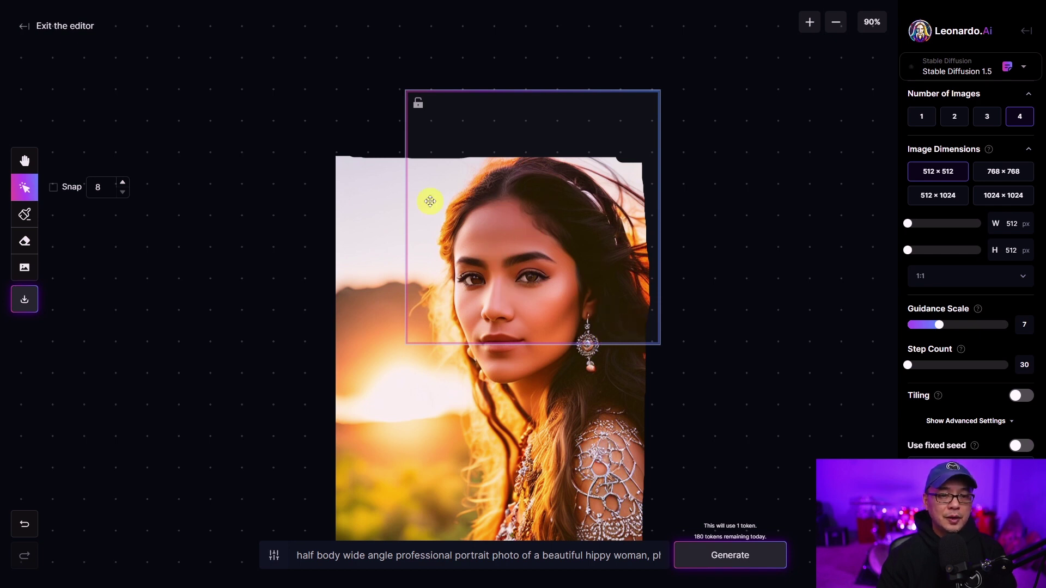
{"action": "left_click_drag", "start_coordinate": [597, 304], "coordinate": [610, 162]}
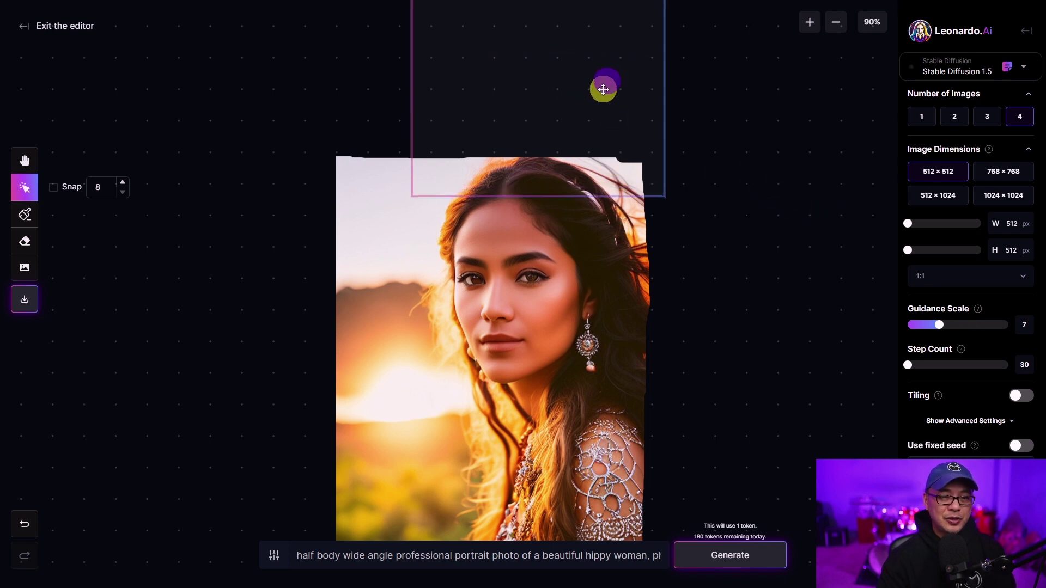
{"action": "left_click_drag", "start_coordinate": [602, 86], "coordinate": [606, 200]}
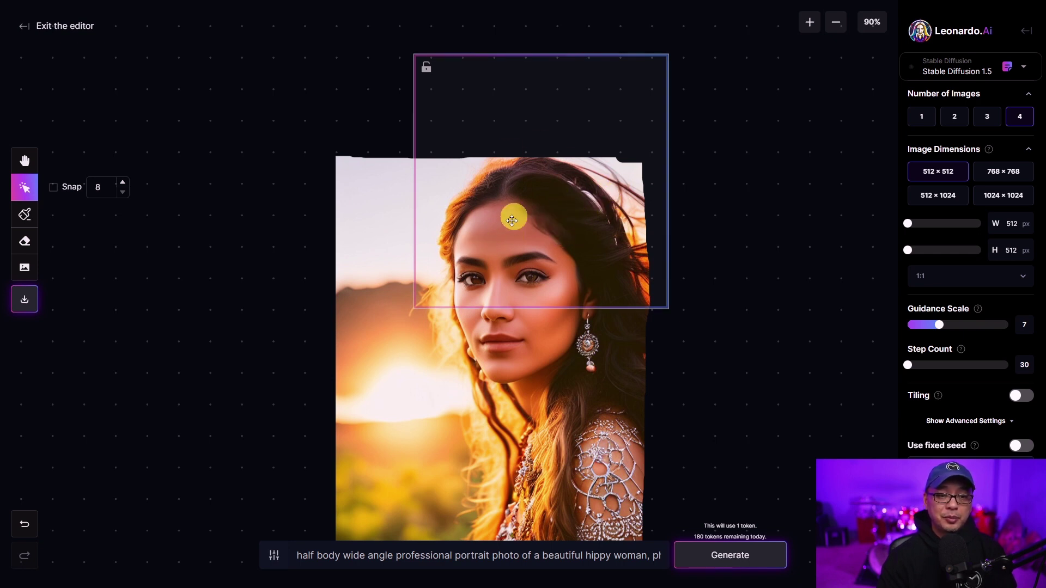
- Generate upward fills, compare all four, and accept the first variant with open sky
{"action": "left_click", "coordinate": [728, 556]}
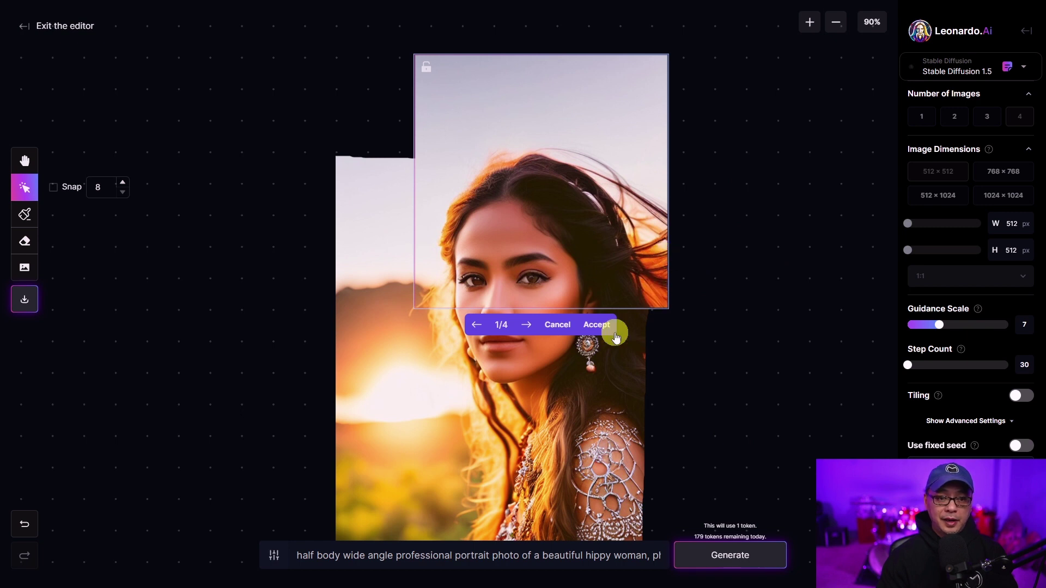
{"action": "left_click", "coordinate": [527, 325]}
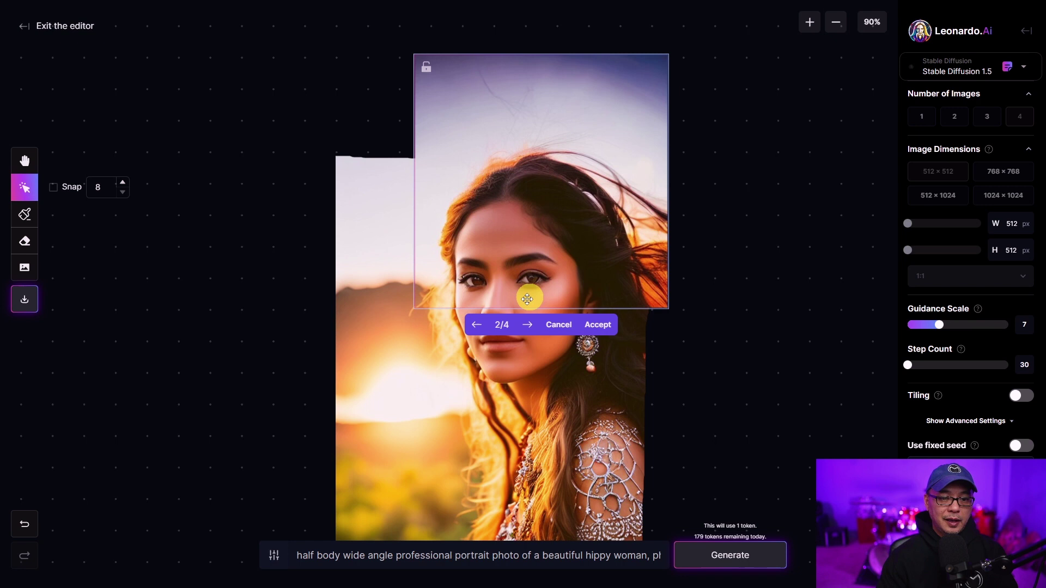
{"action": "left_click", "coordinate": [530, 326]}
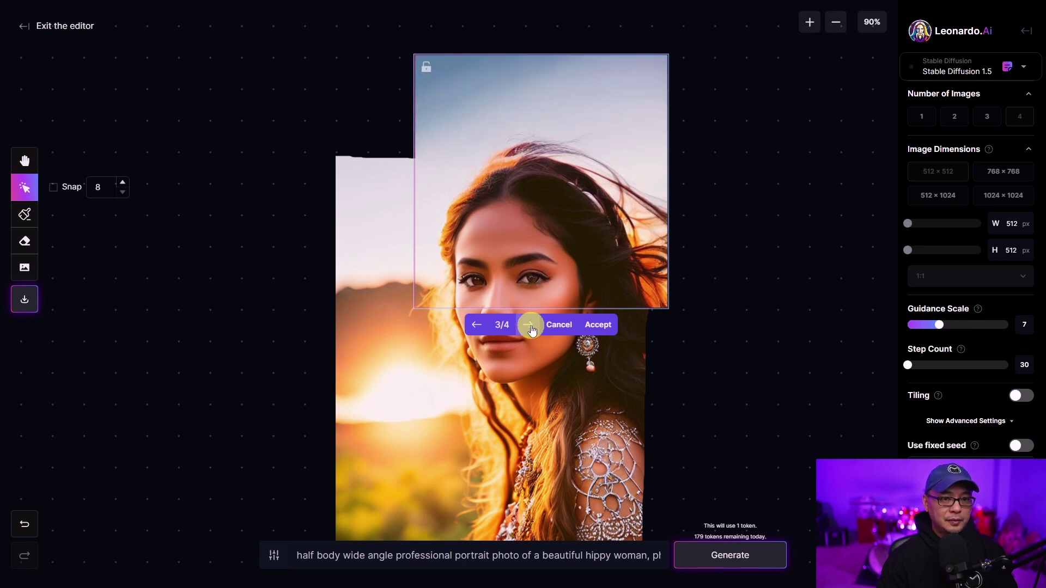
{"action": "left_click", "coordinate": [529, 326]}
{"action": "left_click", "coordinate": [531, 327]}
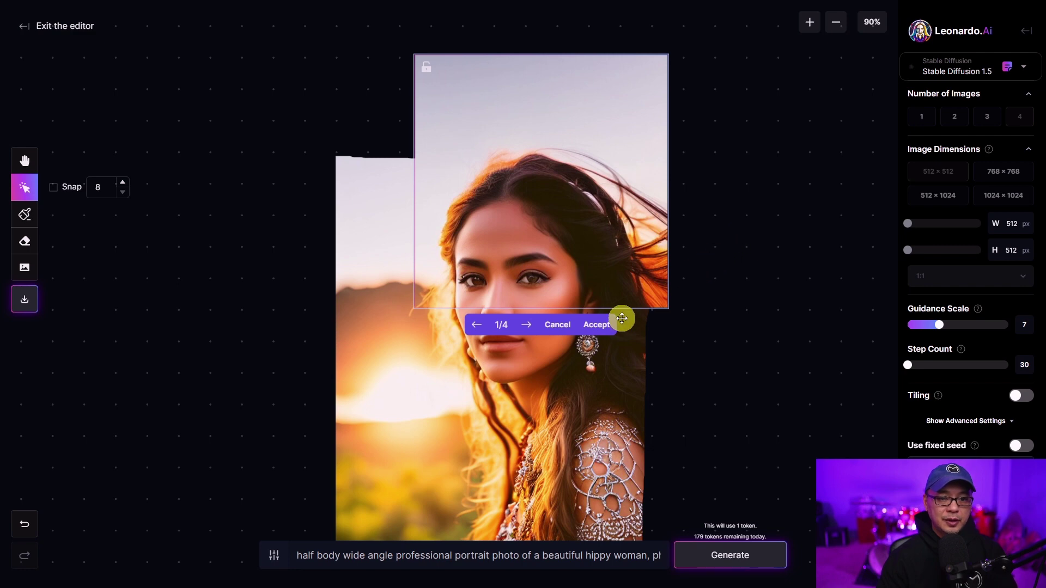
{"action": "left_click", "coordinate": [599, 325]}
{"action": "scroll", "coordinate": [741, 384], "scroll_direction": "down", "scroll_amount": 2}
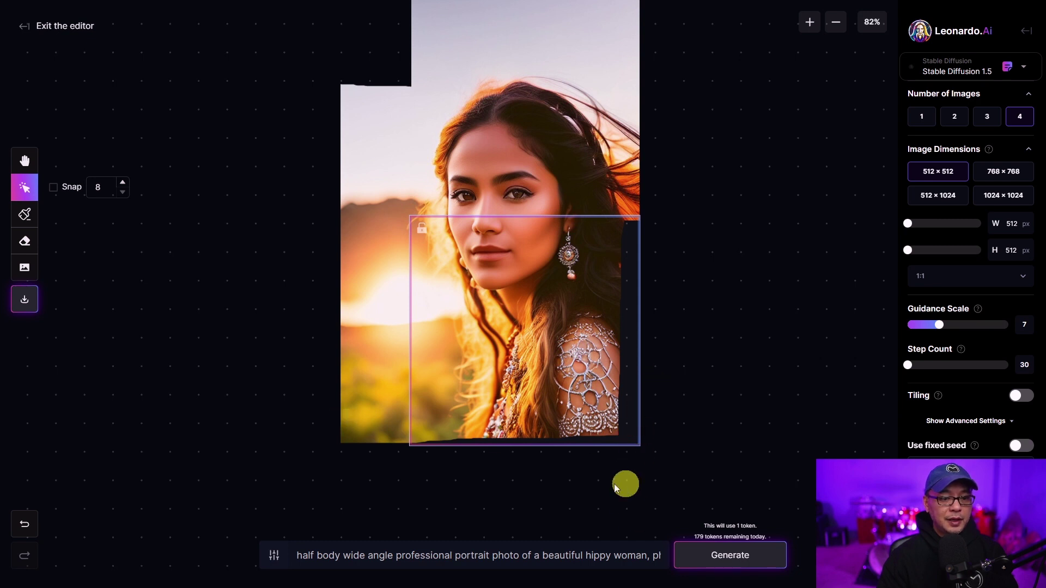
- Generate lower-right fills, compare the four variants, and accept the fourth
{"action": "left_click", "coordinate": [730, 555]}
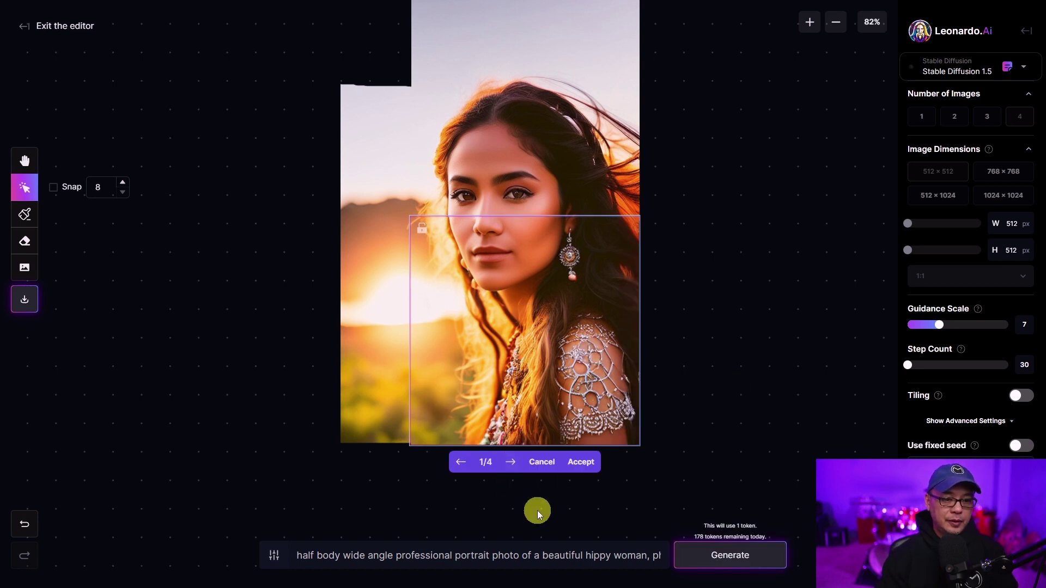
{"action": "left_click", "coordinate": [515, 464]}
{"action": "left_click", "coordinate": [514, 464]}
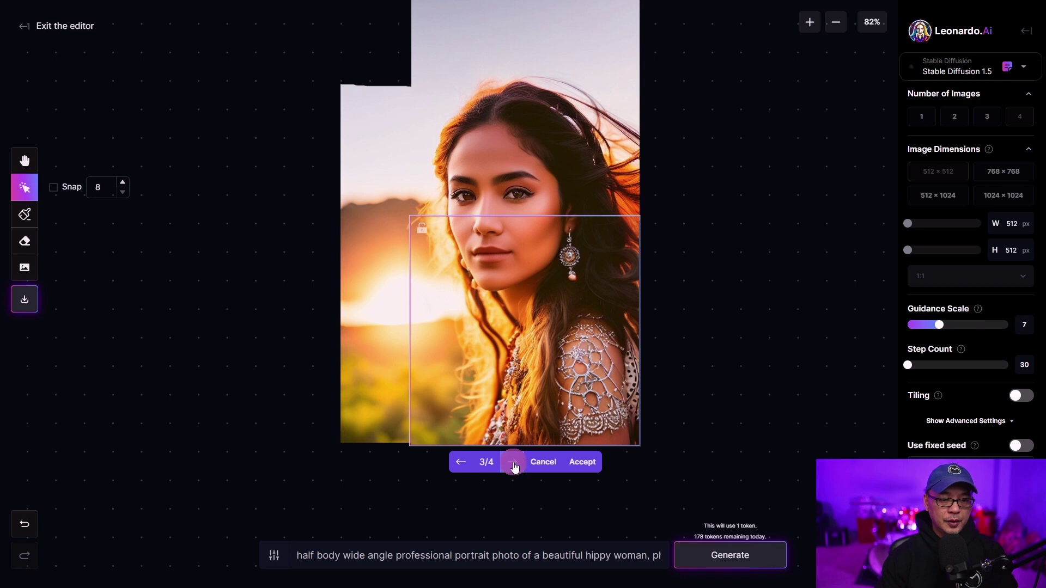
{"action": "left_click", "coordinate": [514, 464]}
{"action": "left_click", "coordinate": [514, 464]}
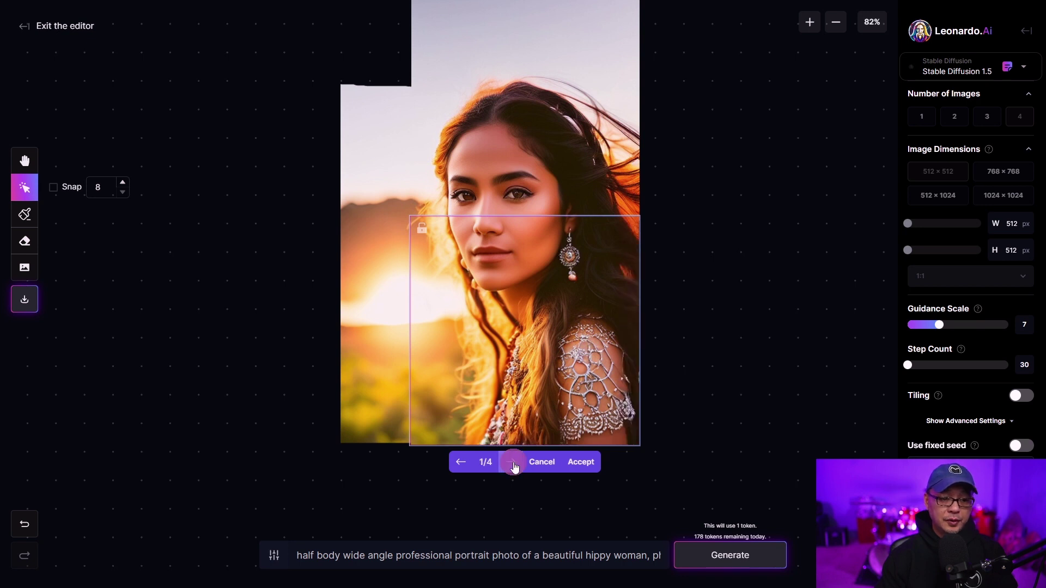
{"action": "left_click", "coordinate": [514, 464]}
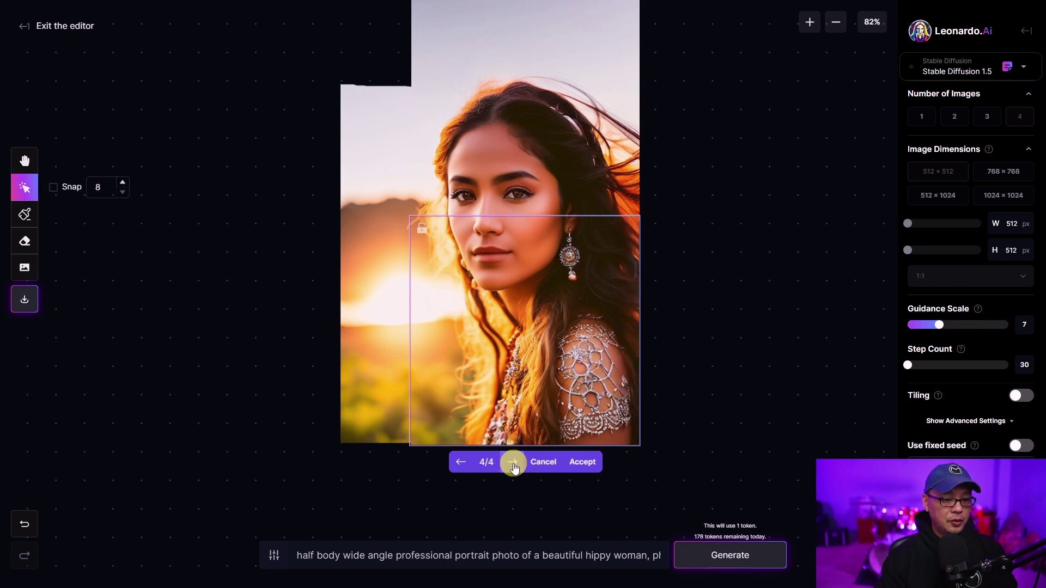
{"action": "left_click", "coordinate": [514, 464]}
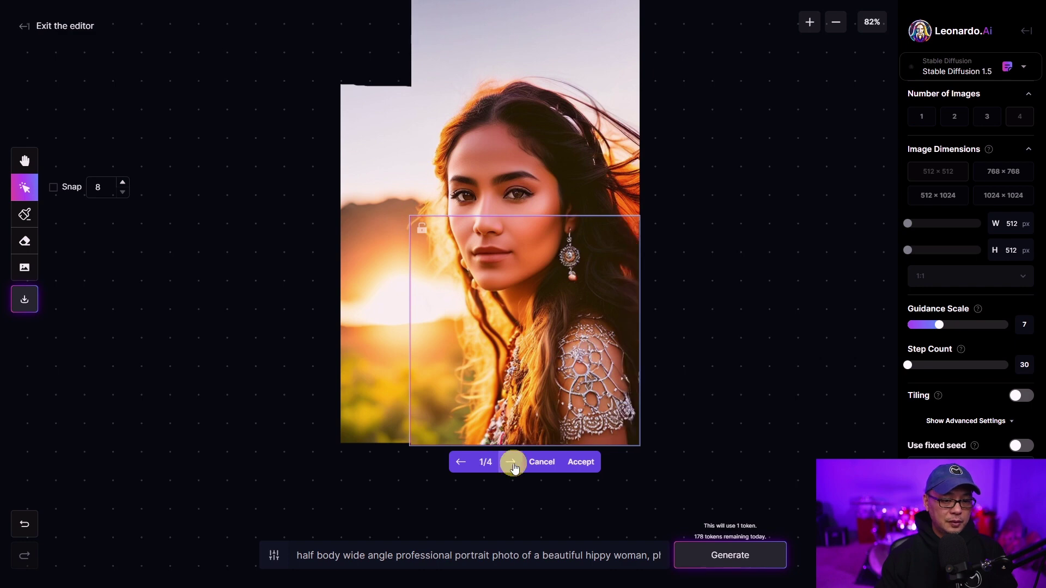
{"action": "left_click", "coordinate": [515, 464]}
{"action": "left_click", "coordinate": [591, 468]}
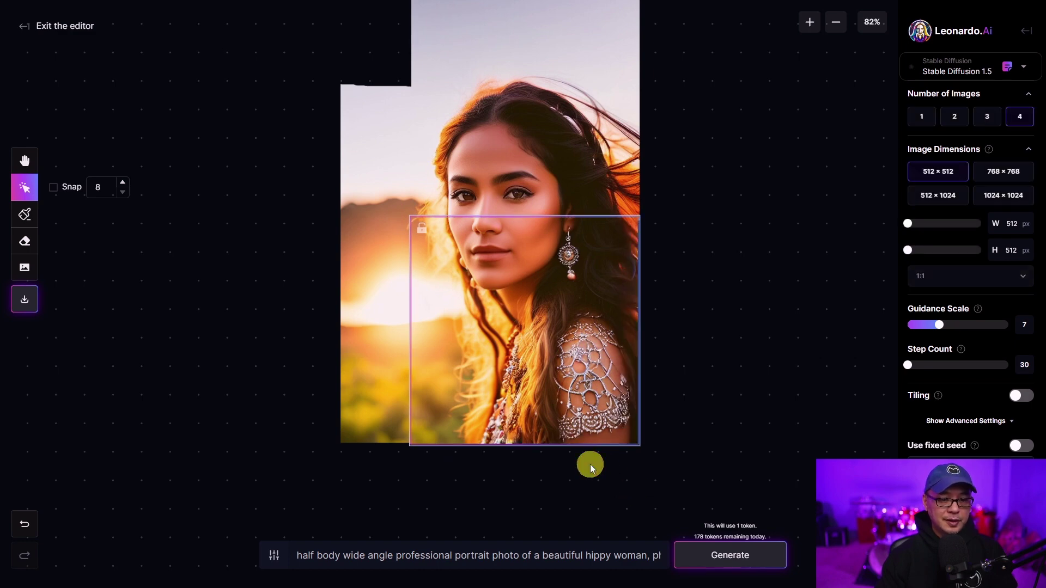
{"action": "scroll", "coordinate": [777, 315], "scroll_direction": "down", "scroll_amount": 3}
- Place the frame over the portrait's bottom edge and generate fills below it
{"action": "left_click_drag", "start_coordinate": [685, 320], "coordinate": [679, 455]}
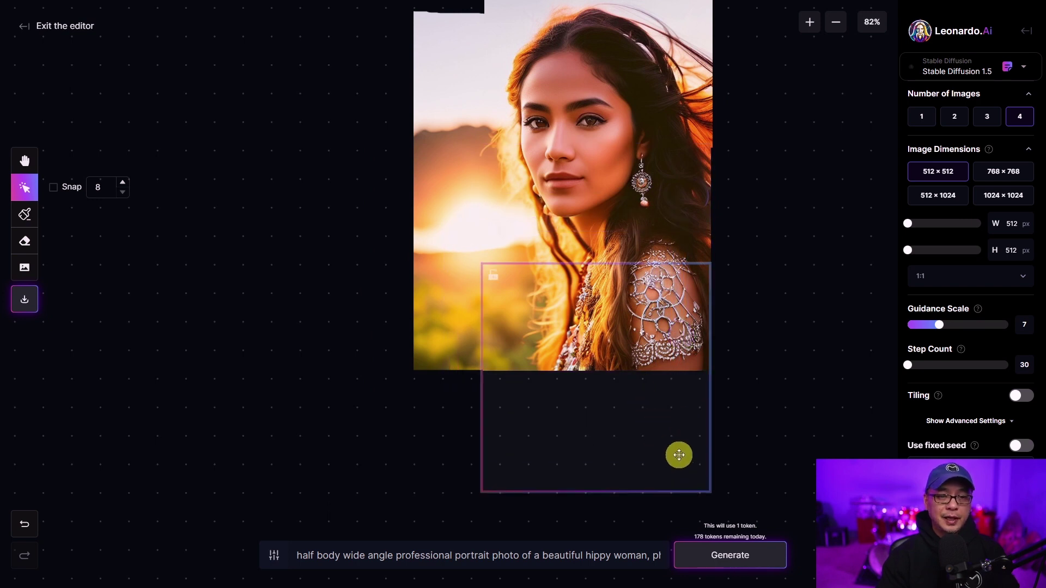
{"action": "left_click_drag", "start_coordinate": [679, 455], "coordinate": [679, 432]}
{"action": "key", "text": "Return"}
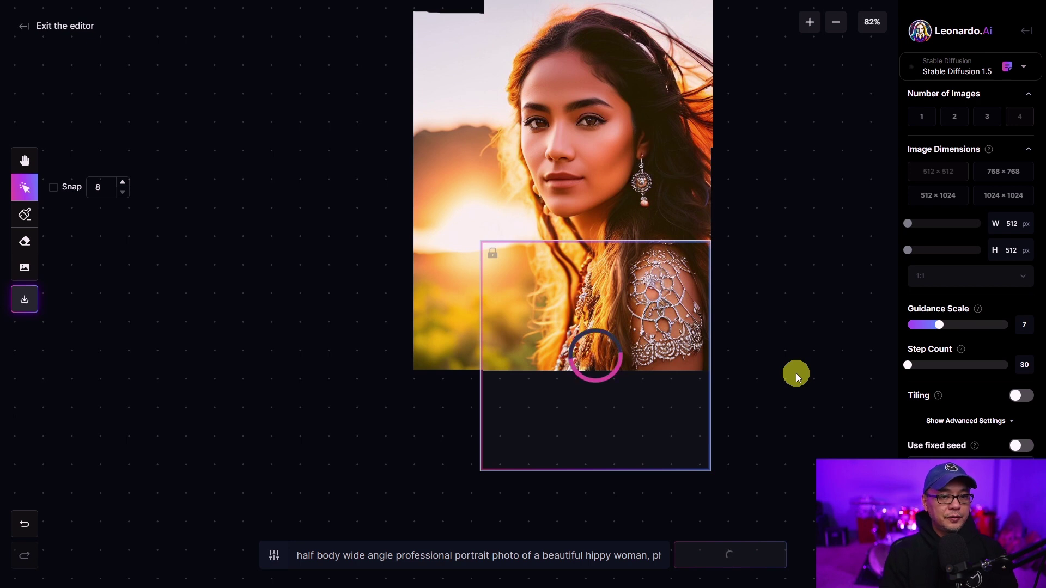
- Browse to the fourth downward extension variant and accept it
{"action": "left_click", "coordinate": [582, 460]}
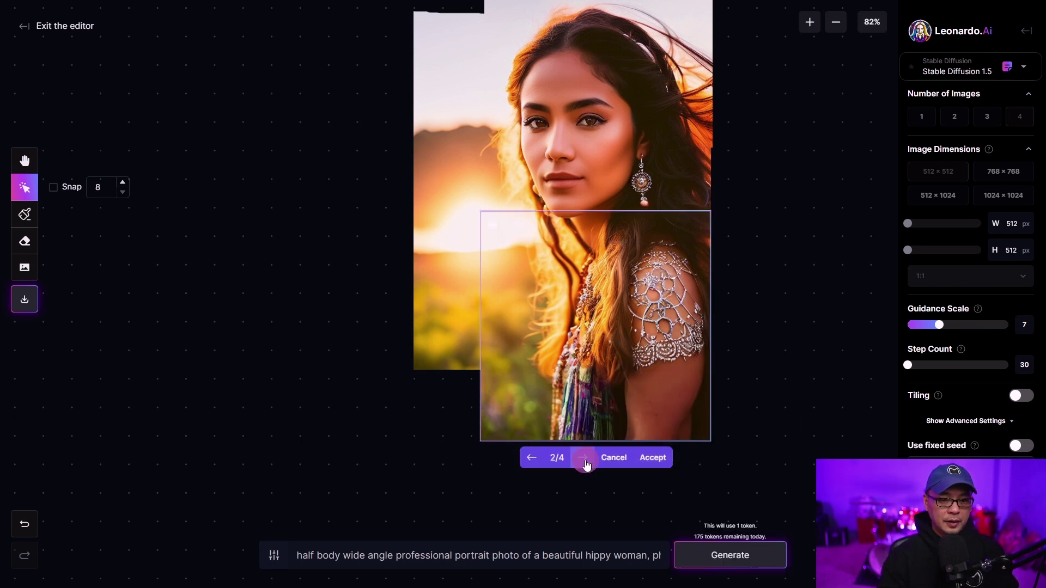
{"action": "left_click", "coordinate": [584, 460]}
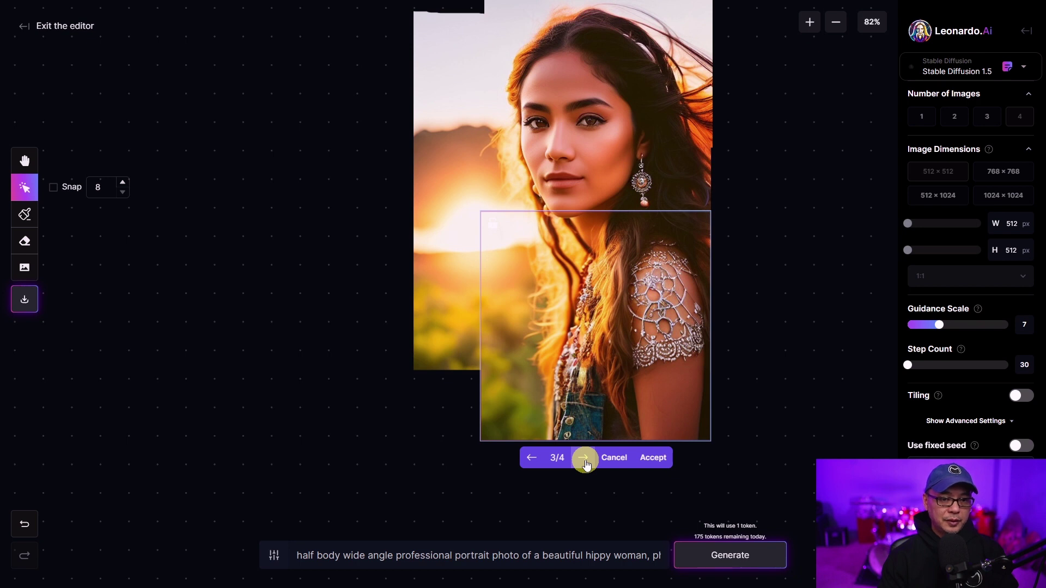
{"action": "left_click", "coordinate": [584, 461]}
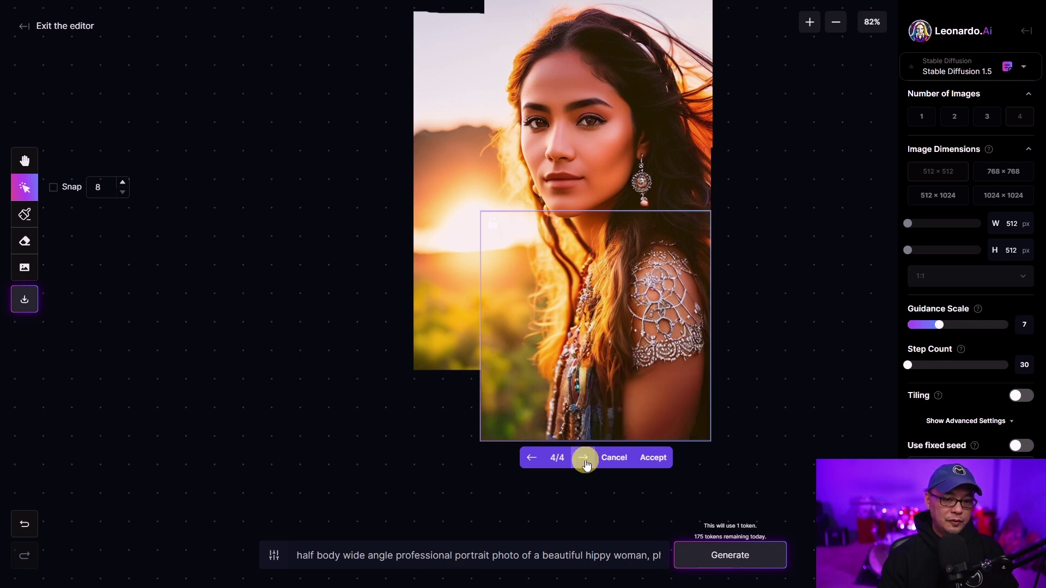
{"action": "left_click", "coordinate": [657, 459]}
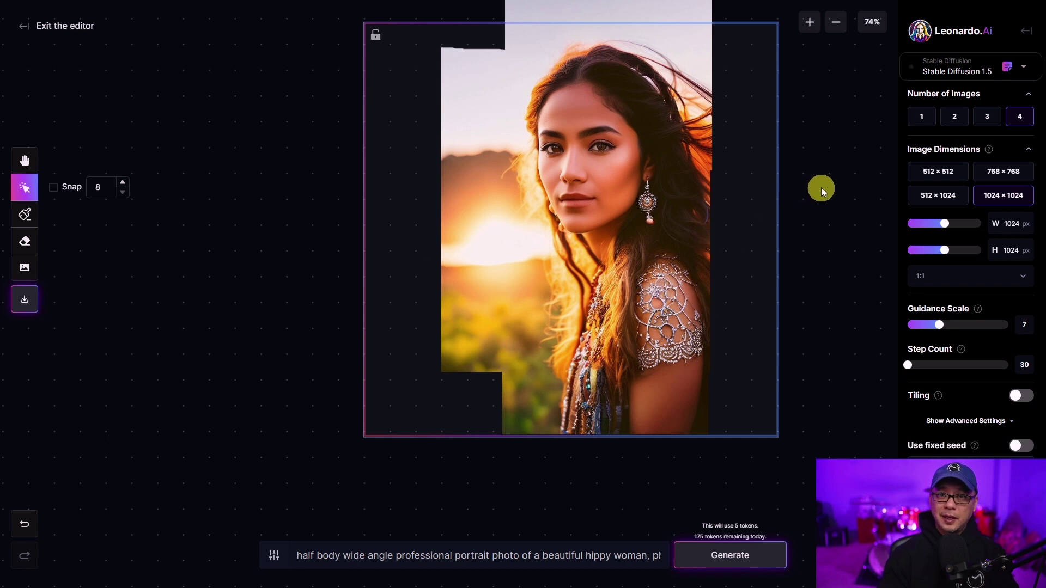
- Generate 1024 × 1024 fills, browse variants 1–4, then select the prompt's subject words
{"action": "left_click", "coordinate": [729, 556]}
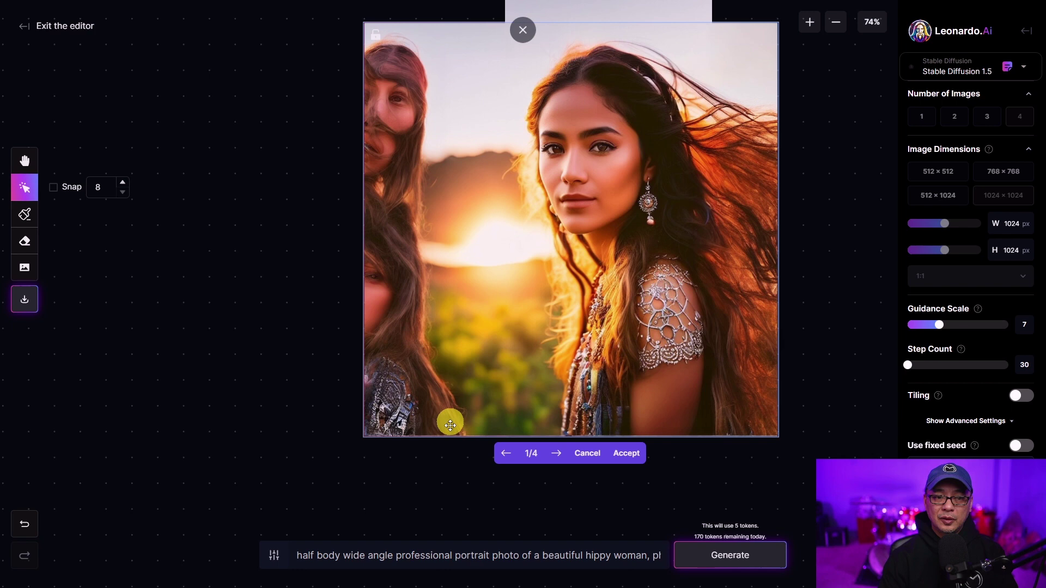
{"action": "left_click", "coordinate": [559, 455]}
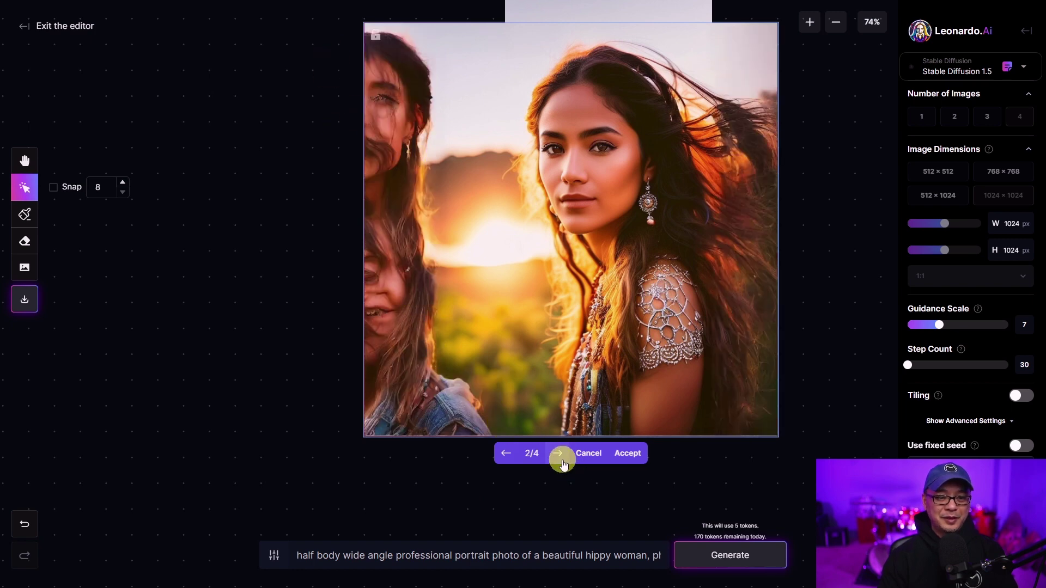
{"action": "left_click", "coordinate": [558, 456]}
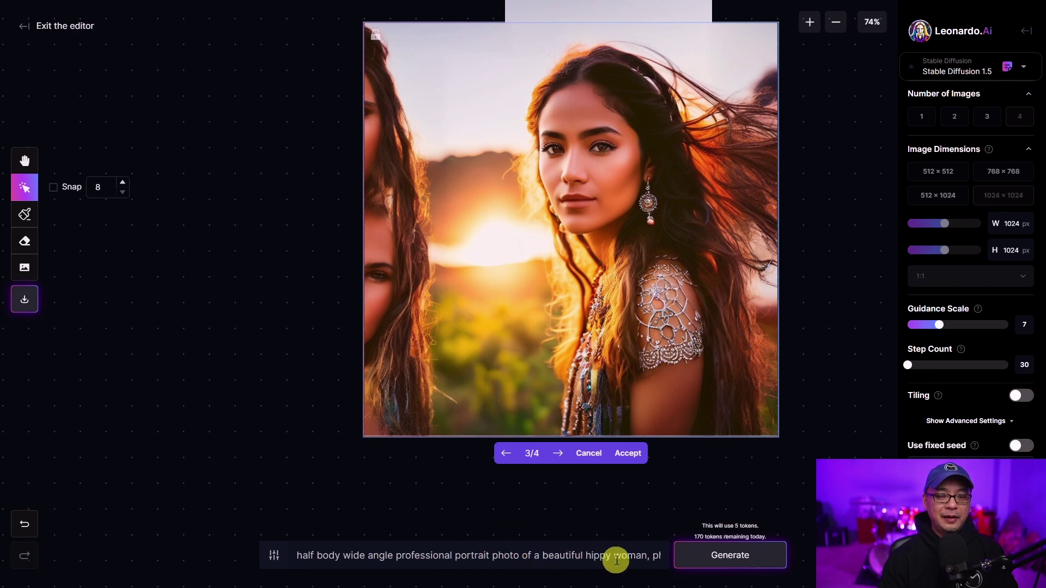
{"action": "left_click", "coordinate": [563, 457]}
{"action": "left_click_drag", "start_coordinate": [543, 555], "coordinate": [649, 554]}
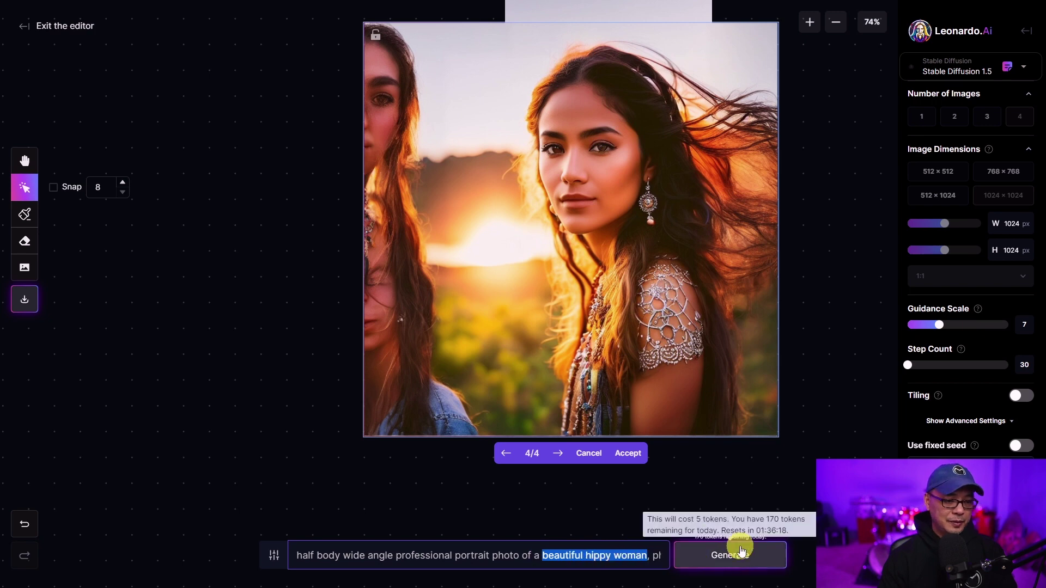
- Delete the woman description, framing words and 'of', leaving 'professional portrait photo, photorealistic'
{"action": "key", "text": "BackSpace"}
{"action": "key", "text": "BackSpace"}
{"action": "key", "text": "BackSpace"}
{"action": "key", "text": "BackSpace"}
{"action": "left_click_drag", "start_coordinate": [396, 555], "coordinate": [274, 559]}
{"action": "key", "text": "BackSpace"}
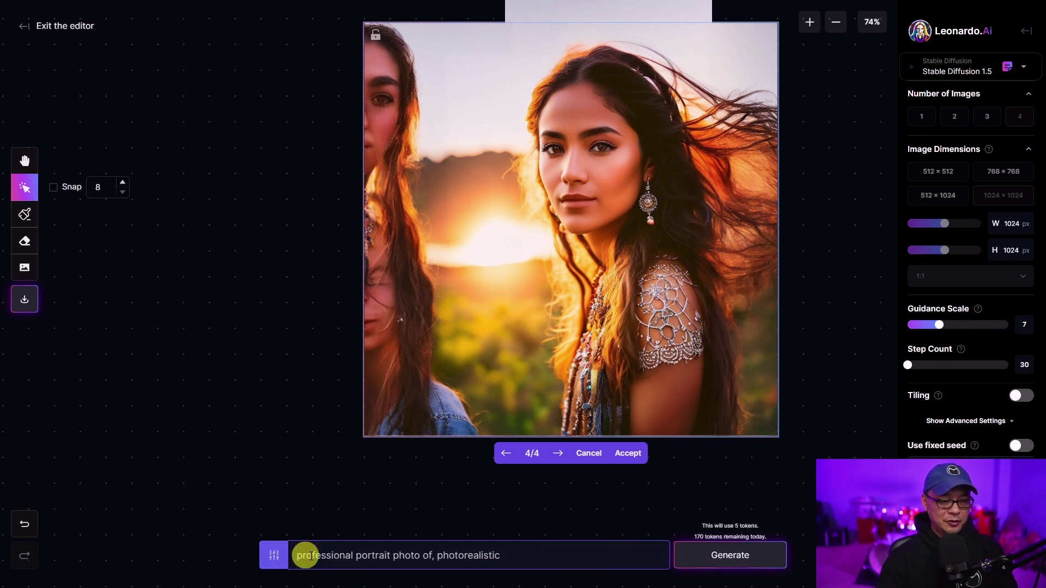
{"action": "left_click", "coordinate": [428, 555]}
{"action": "key", "text": "BackSpace"}
{"action": "key", "text": "BackSpace"}
{"action": "key", "text": "BackSpace"}
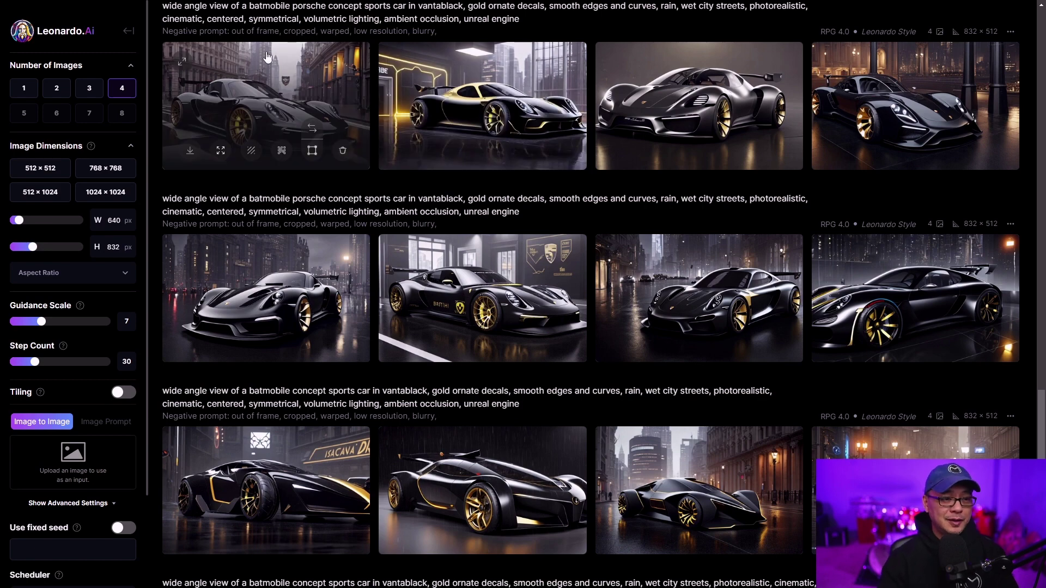
- Load the first black Porsche concept car render into the canvas editor and zoom in on it
{"action": "left_click", "coordinate": [312, 151]}
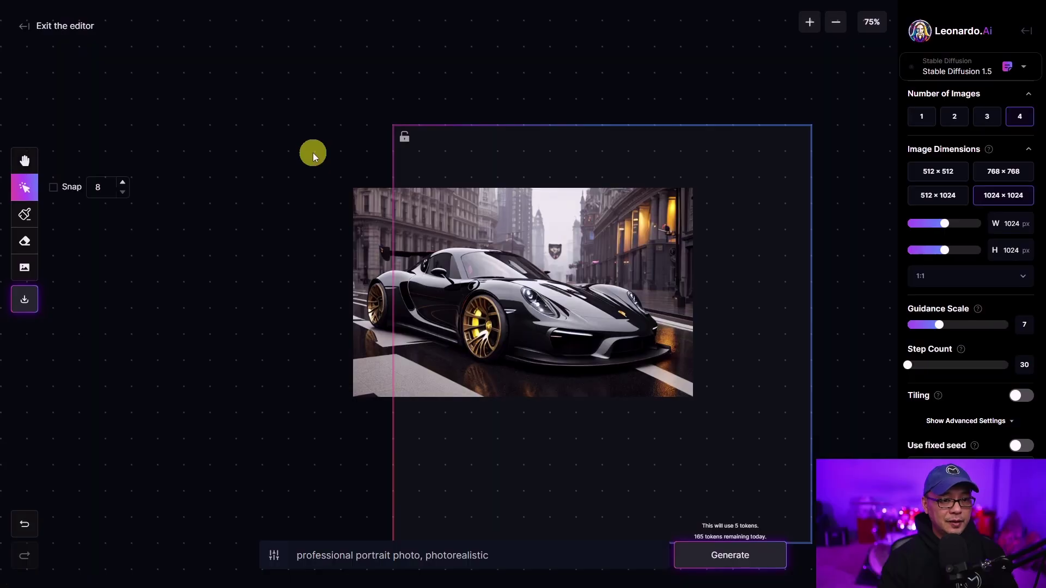
{"action": "left_click", "coordinate": [526, 331]}
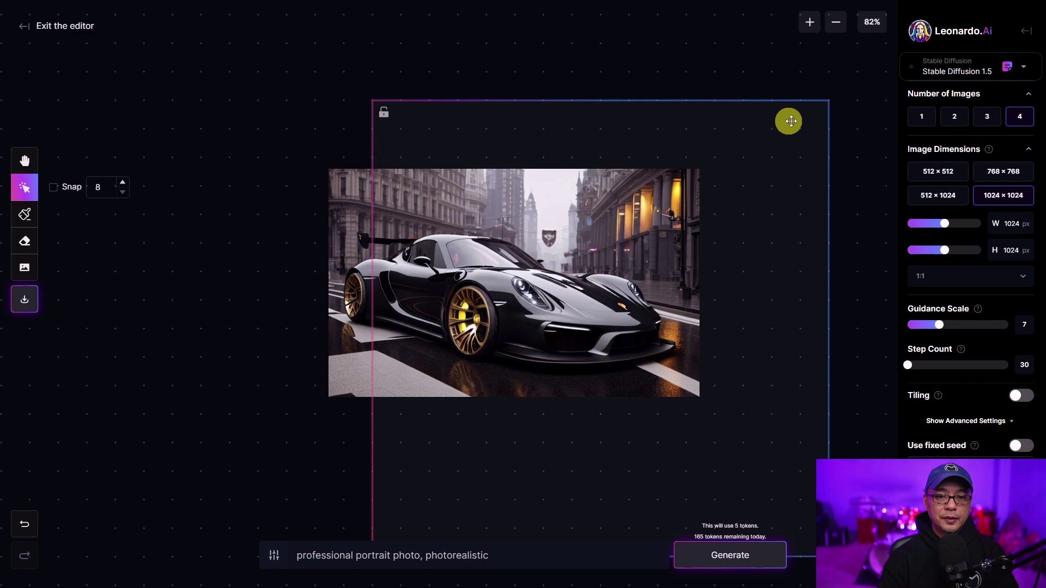
{"action": "scroll", "coordinate": [609, 296], "scroll_direction": "up", "scroll_amount": 5}
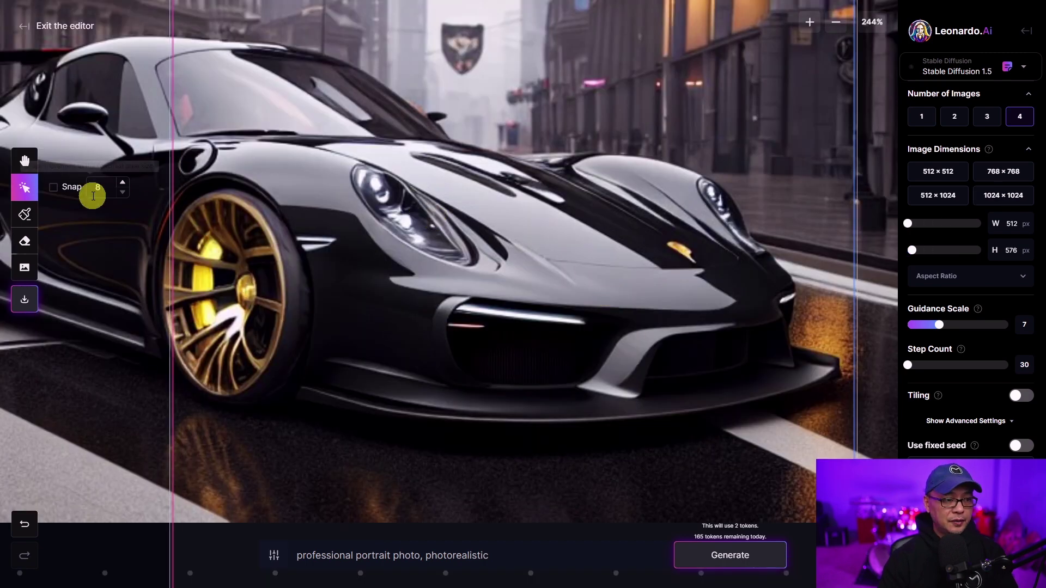
- Mask both Porsche headlights and generate inpainted replacements with a headlights prompt
{"action": "left_click", "coordinate": [25, 215]}
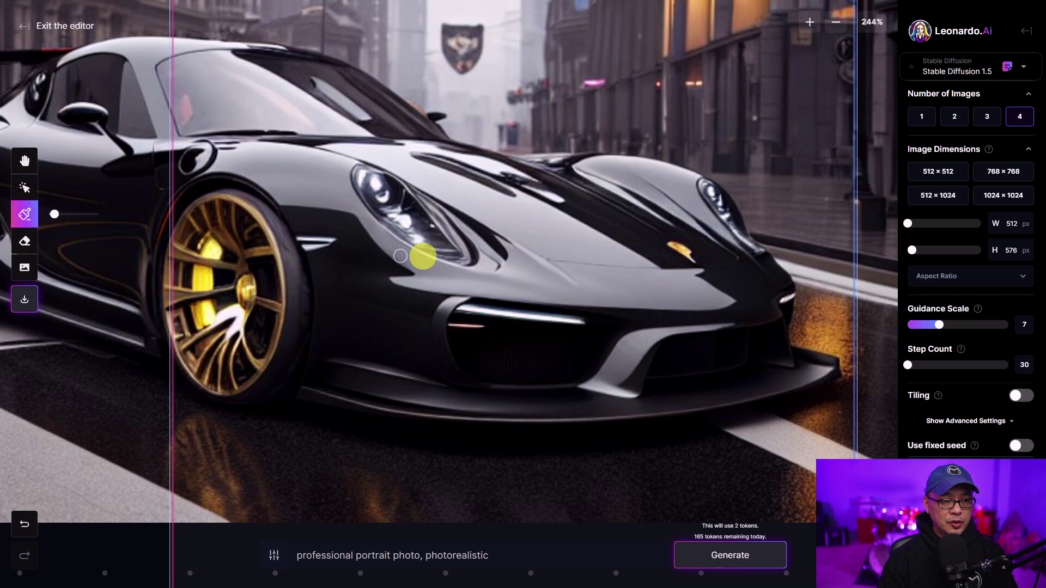
{"action": "mouse_move", "coordinate": [361, 171]}
{"action": "left_mouse_down"}
{"action": "mouse_move", "coordinate": [388, 216]}
{"action": "mouse_move", "coordinate": [468, 257]}
{"action": "mouse_move", "coordinate": [452, 221]}
{"action": "mouse_move", "coordinate": [420, 200]}
{"action": "mouse_move", "coordinate": [373, 207]}
{"action": "mouse_move", "coordinate": [475, 256]}
{"action": "mouse_move", "coordinate": [433, 232]}
{"action": "mouse_move", "coordinate": [452, 248]}
{"action": "left_mouse_up"}
{"action": "mouse_move", "coordinate": [710, 187]}
{"action": "left_mouse_down"}
{"action": "mouse_move", "coordinate": [743, 240]}
{"action": "mouse_move", "coordinate": [736, 212]}
{"action": "mouse_move", "coordinate": [710, 185]}
{"action": "mouse_move", "coordinate": [733, 223]}
{"action": "left_mouse_up"}
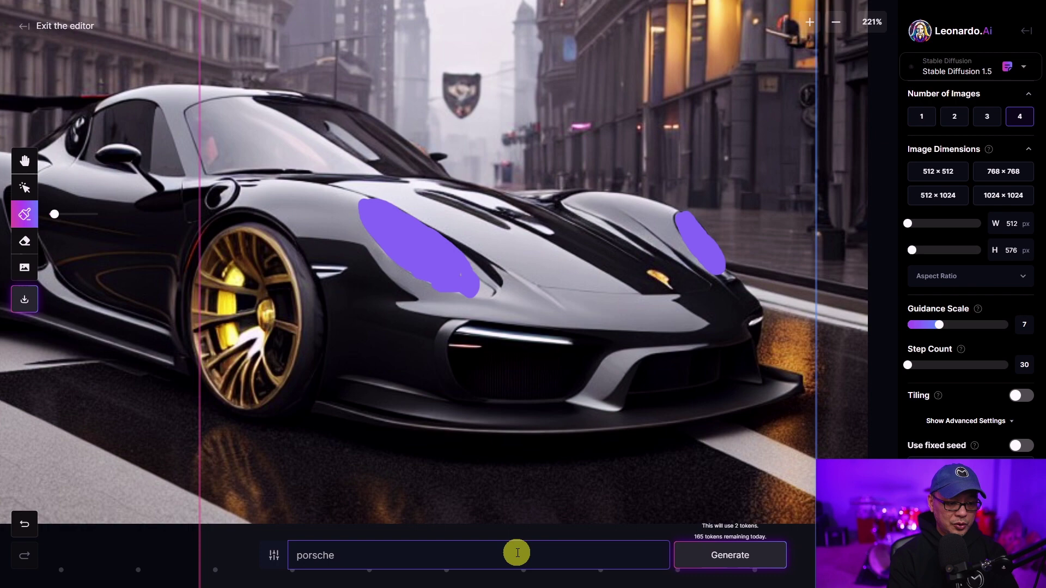
{"action": "type", "text": "lights"}
{"action": "key", "text": "Return"}
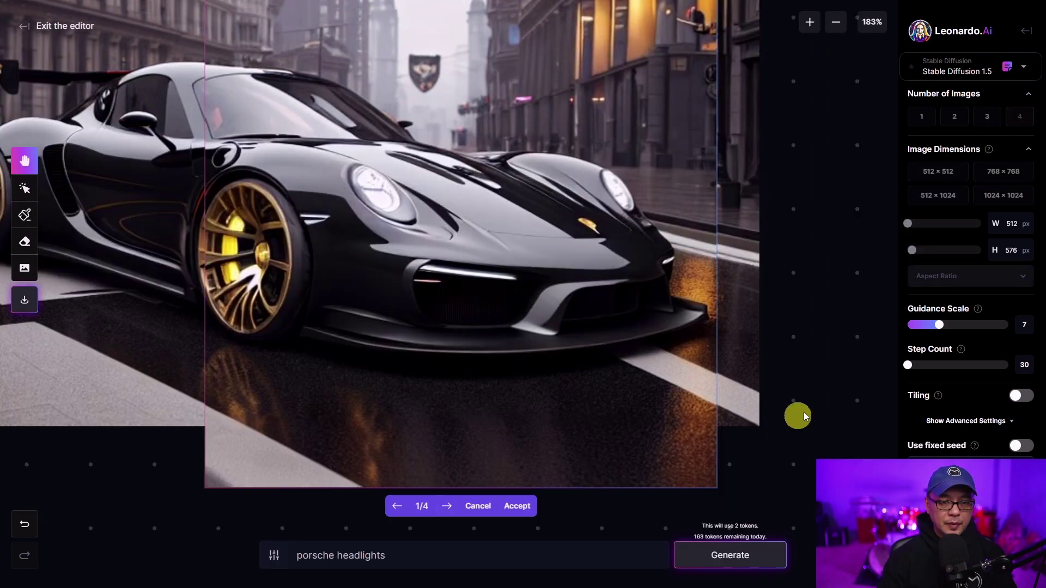
- Review the four headlight variations, then generate a fresh set
{"action": "left_click", "coordinate": [446, 507]}
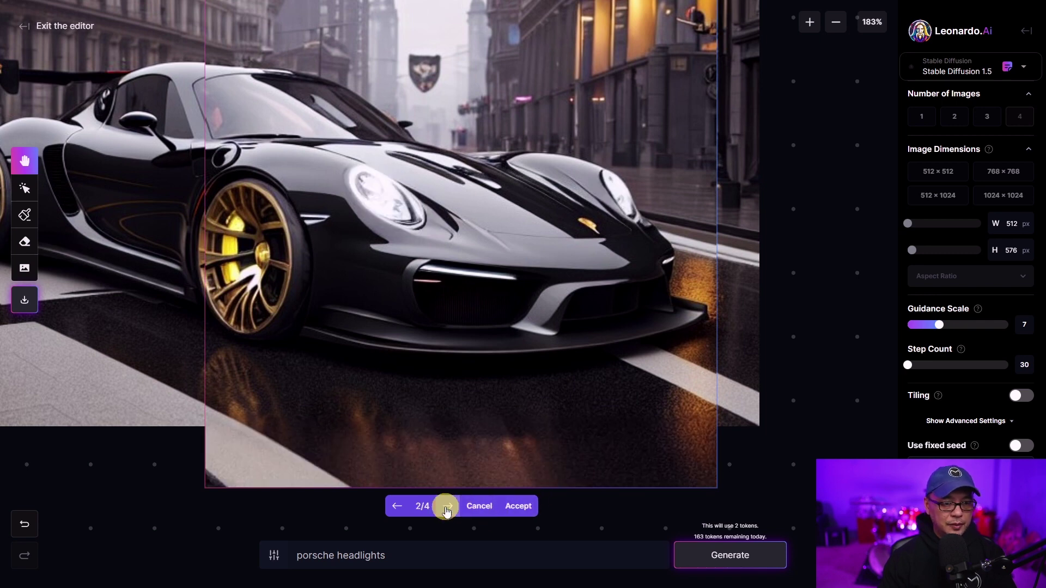
{"action": "left_click", "coordinate": [446, 506]}
{"action": "left_click", "coordinate": [446, 507]}
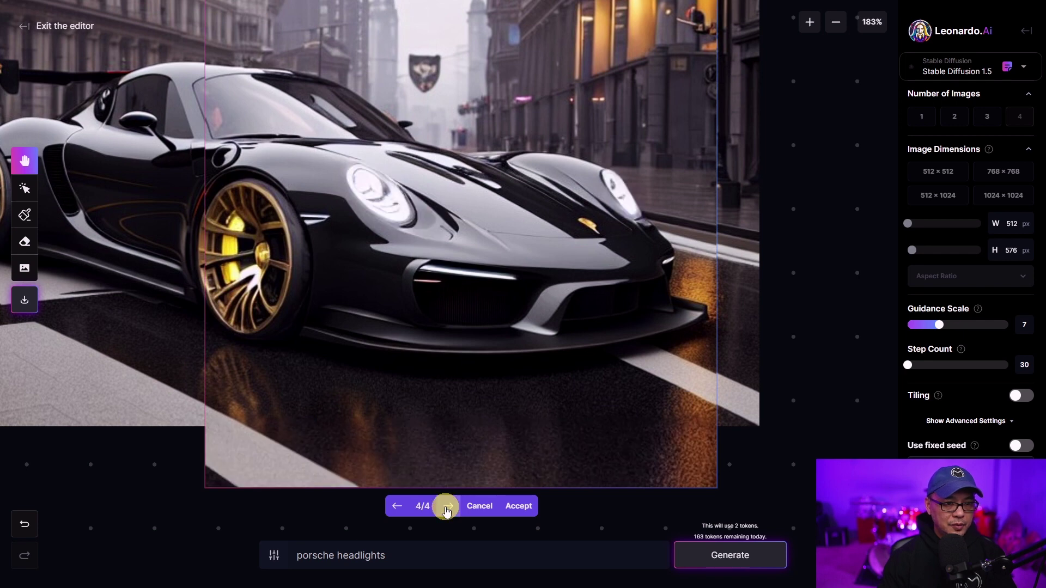
{"action": "left_click", "coordinate": [479, 506]}
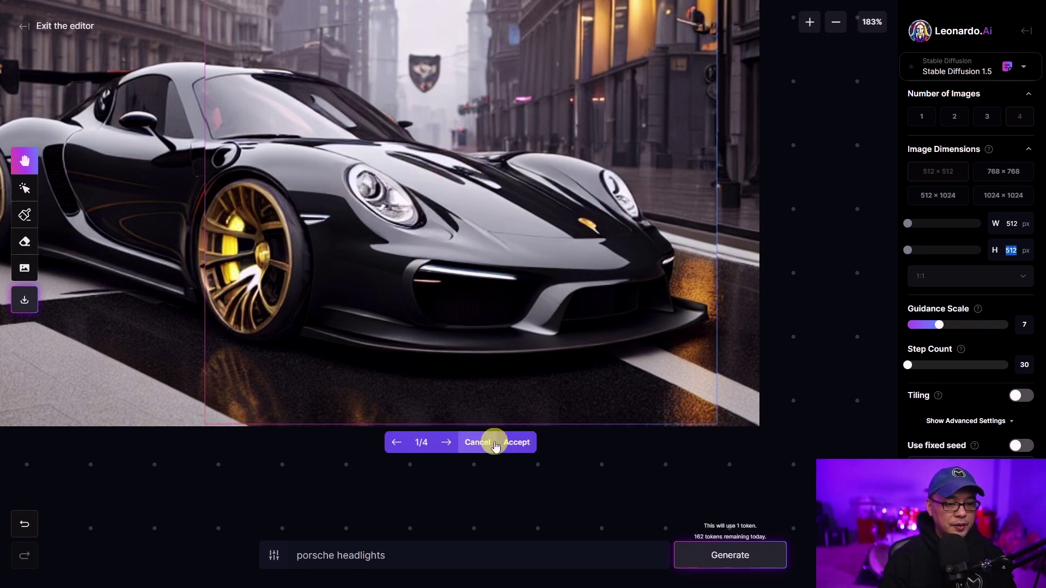
- Cycle through the new headlight variations and accept the first one
{"action": "left_click", "coordinate": [446, 444]}
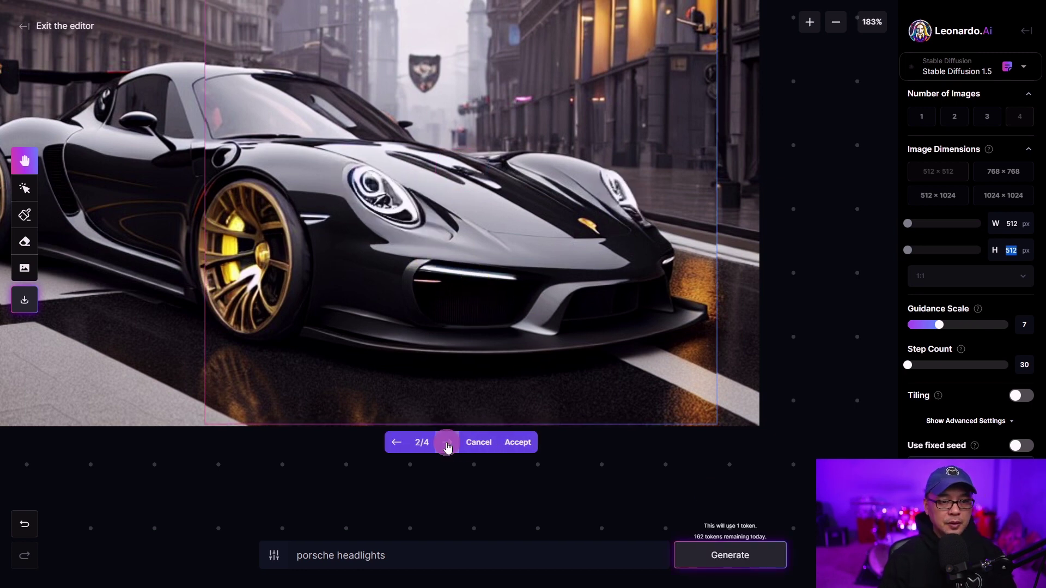
{"action": "left_click", "coordinate": [446, 443]}
{"action": "left_click", "coordinate": [447, 443]}
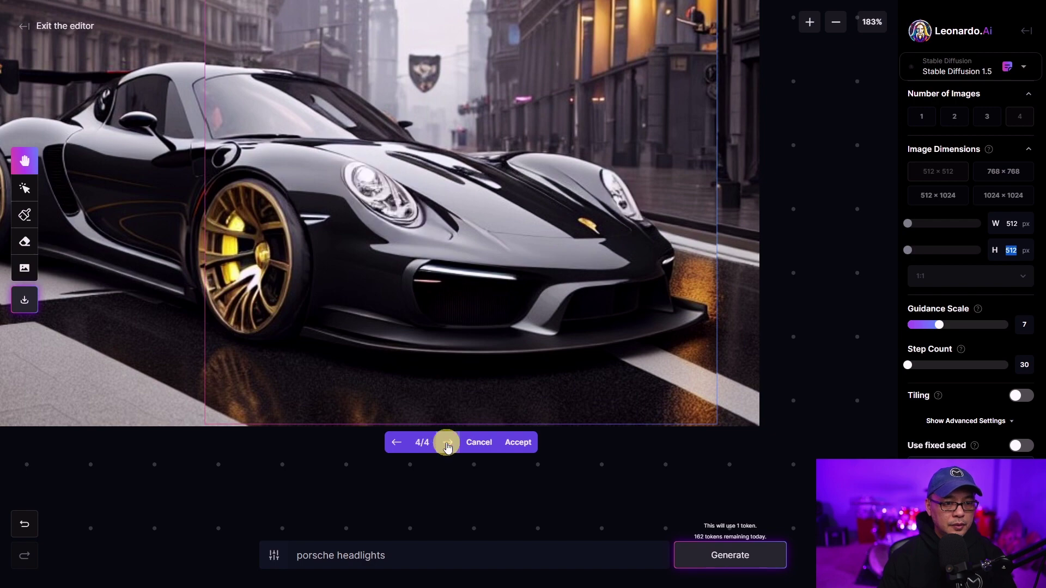
{"action": "left_click", "coordinate": [446, 443]}
{"action": "scroll", "coordinate": [455, 252], "scroll_direction": "down", "scroll_amount": 2}
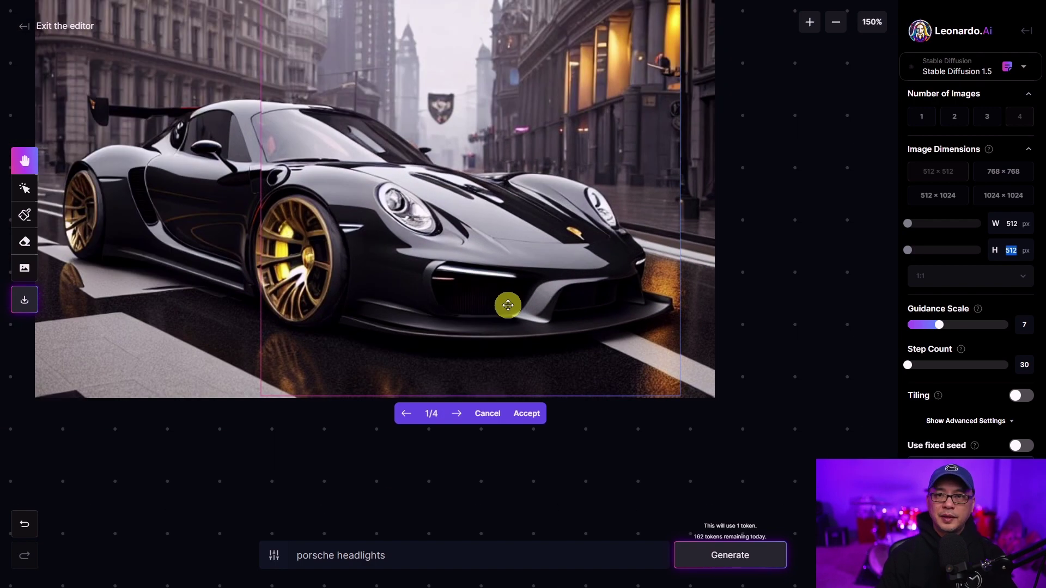
{"action": "left_click", "coordinate": [530, 415]}
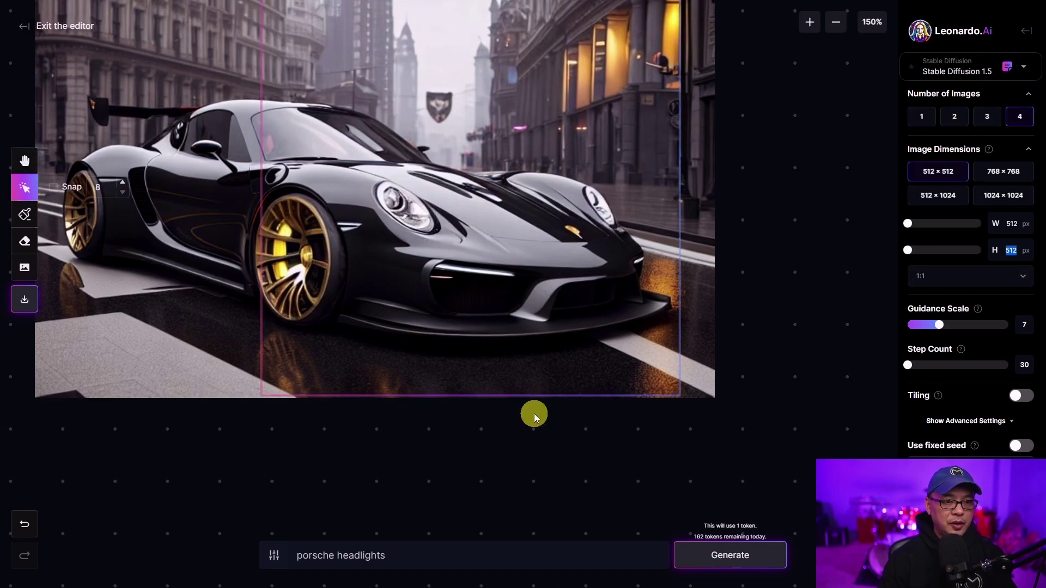
{"action": "scroll", "coordinate": [594, 283], "scroll_direction": "up", "scroll_amount": 2}
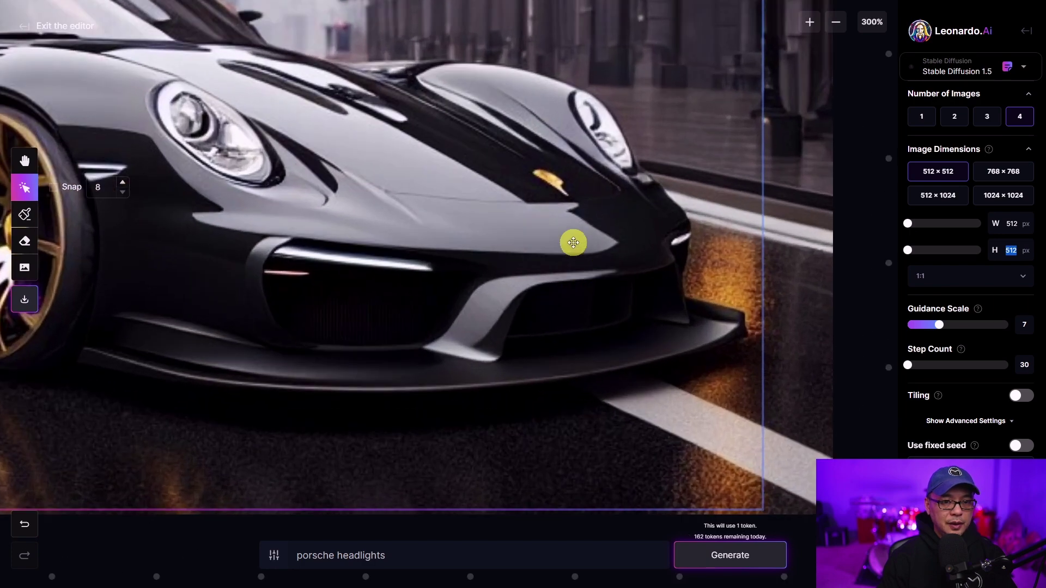
{"action": "scroll", "coordinate": [553, 228], "scroll_direction": "down", "scroll_amount": 2}
{"action": "scroll", "coordinate": [509, 296], "scroll_direction": "down", "scroll_amount": 4}
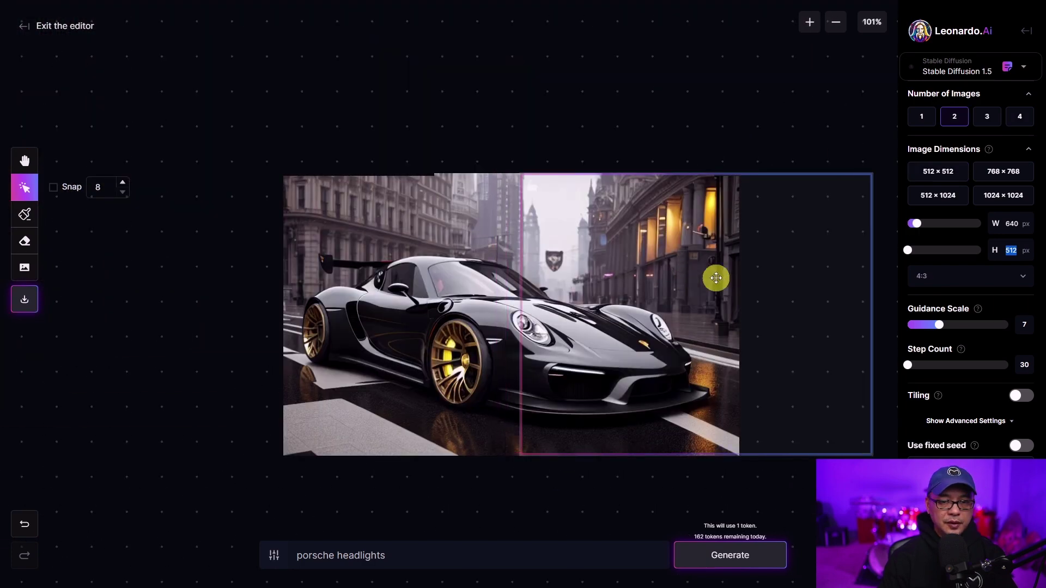
- Generate two wet-street fills for the 640×512 area right of the car, compare them, and discard both
{"action": "left_click_drag", "start_coordinate": [714, 278], "coordinate": [719, 277]}
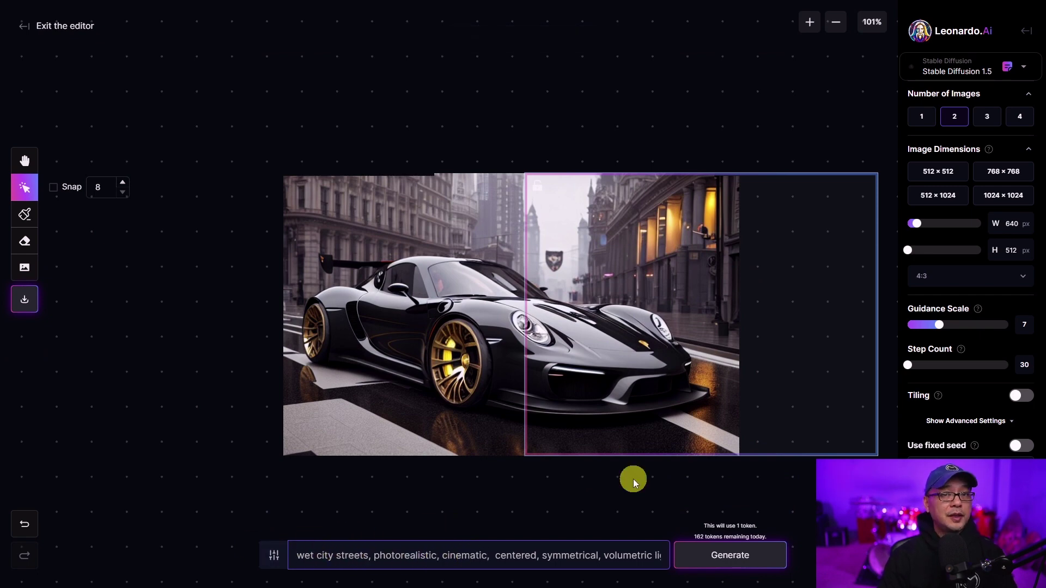
{"action": "left_click", "coordinate": [736, 558]}
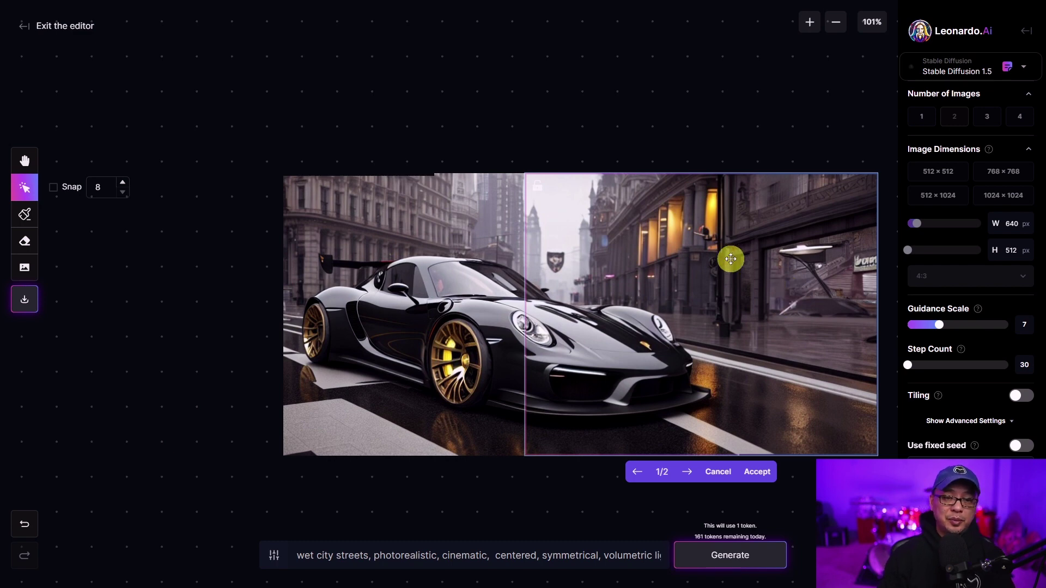
{"action": "left_click", "coordinate": [689, 473]}
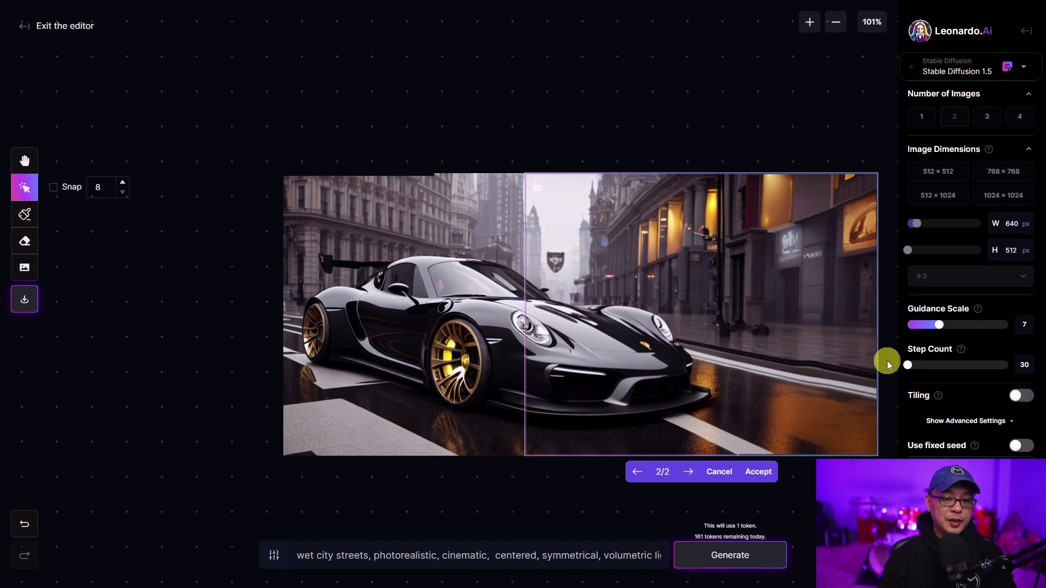
{"action": "left_click", "coordinate": [689, 473]}
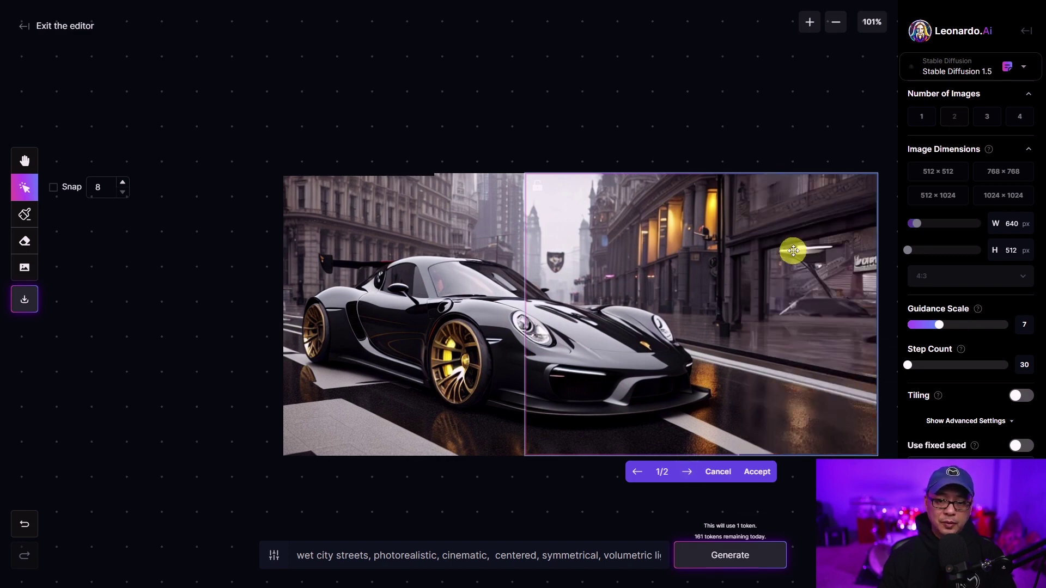
{"action": "key", "text": "Right"}
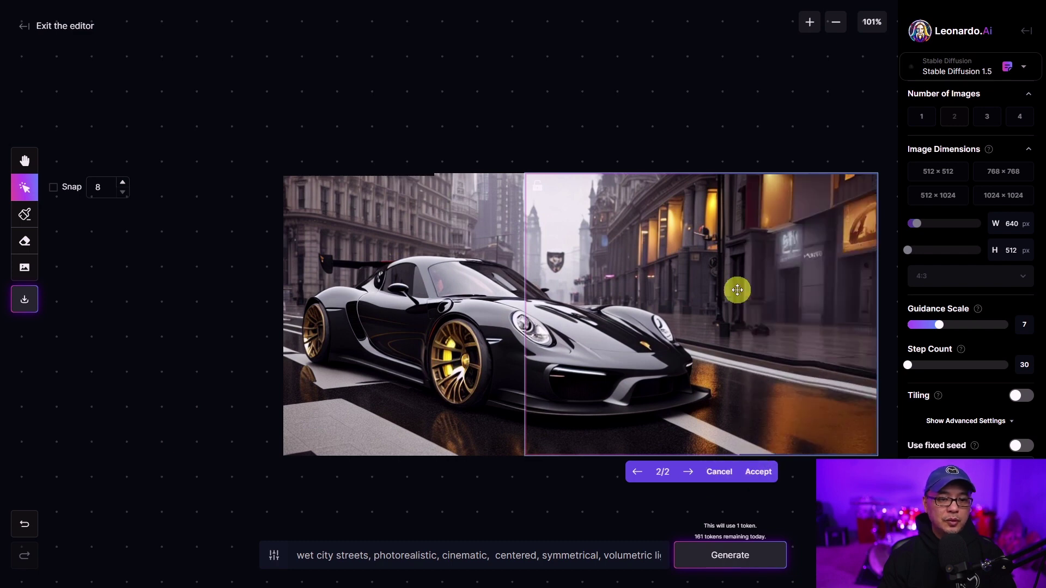
{"action": "left_click", "coordinate": [719, 476]}
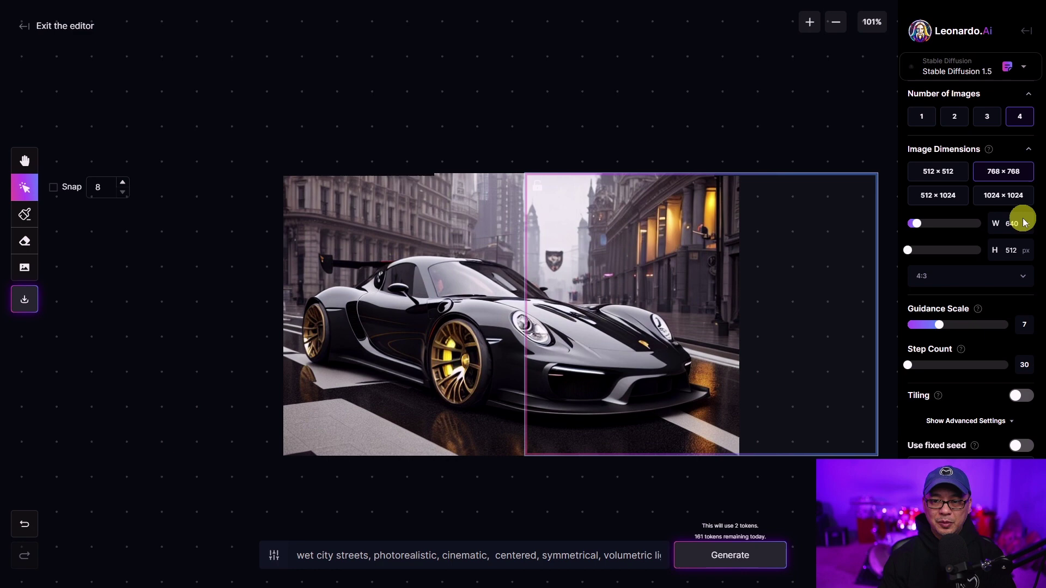
- Generate four right-side street fills and accept variation 2/4 with the green traffic light
{"action": "left_click", "coordinate": [761, 551]}
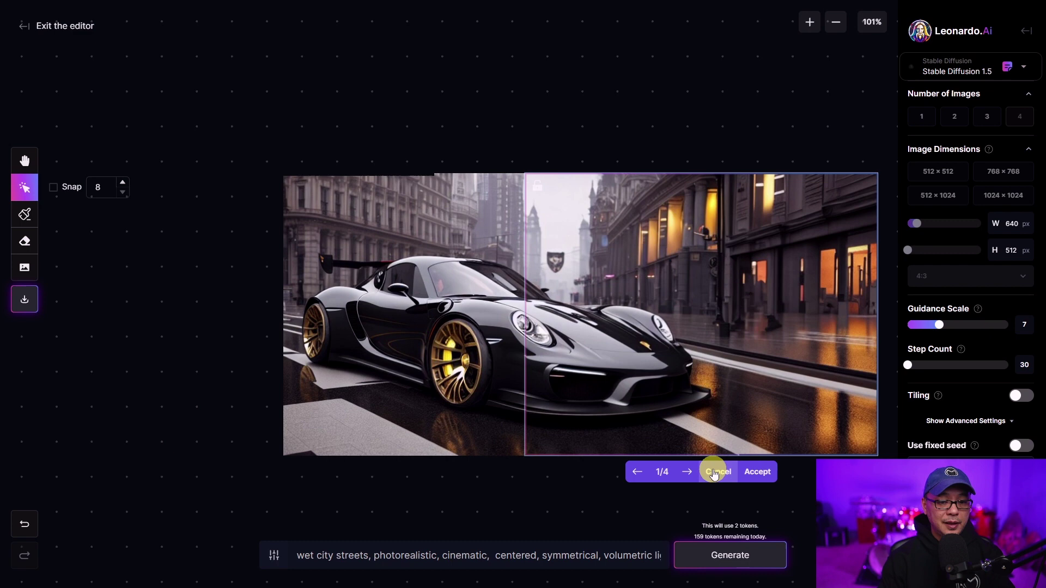
{"action": "left_click", "coordinate": [689, 474]}
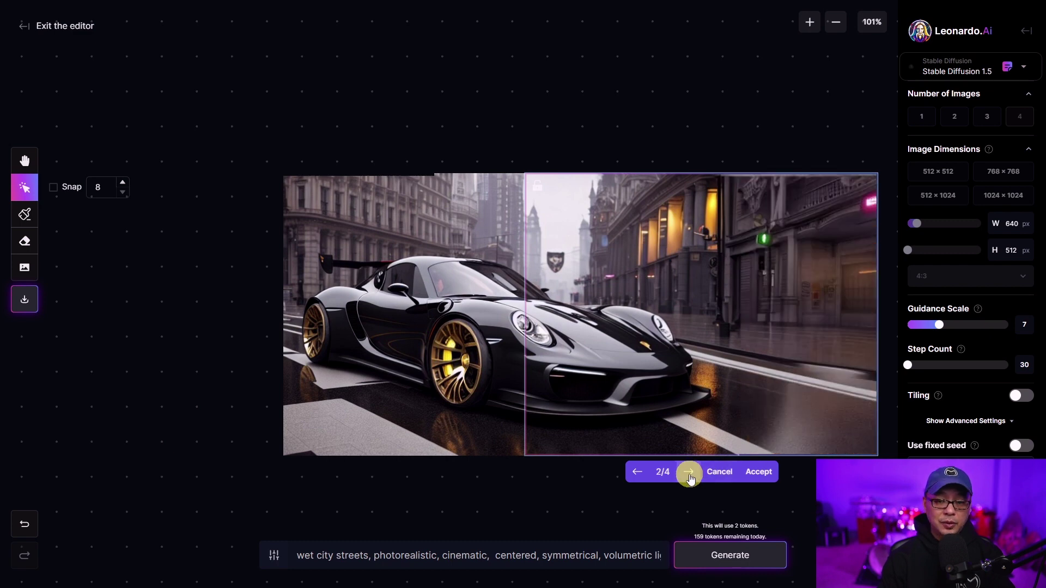
{"action": "left_click", "coordinate": [689, 474]}
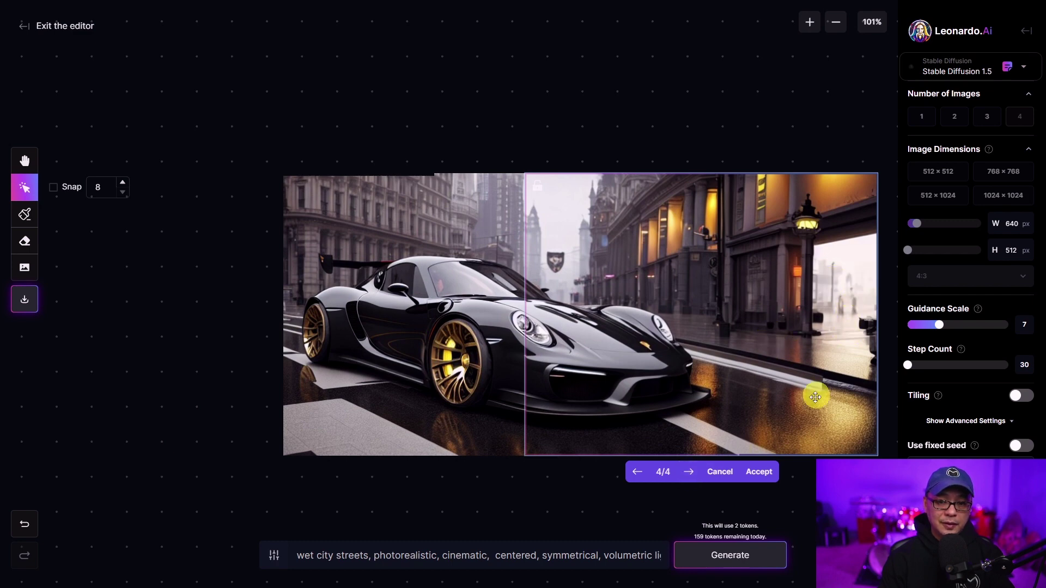
{"action": "left_click", "coordinate": [689, 471]}
{"action": "left_click", "coordinate": [689, 472]}
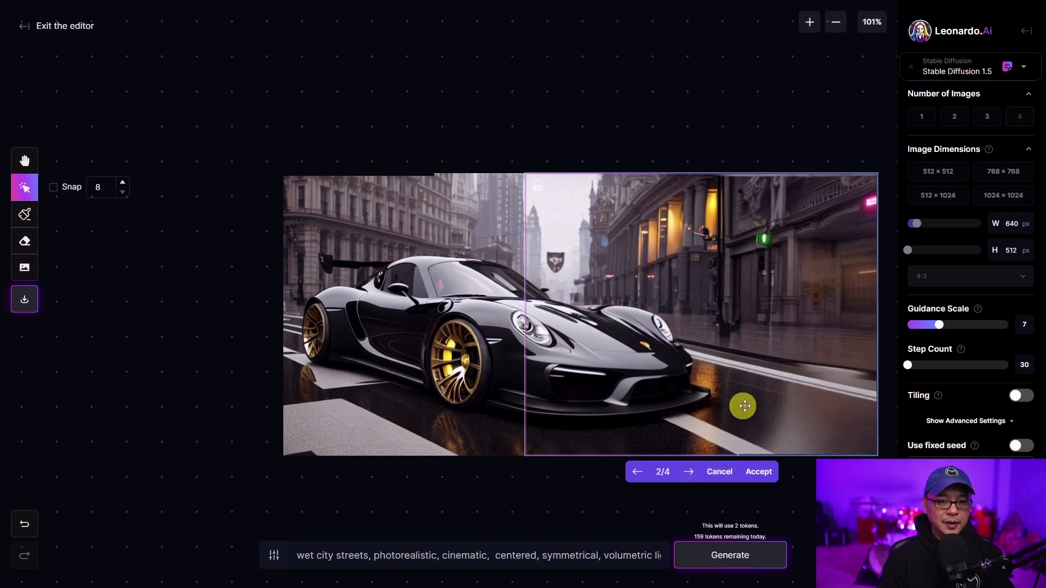
{"action": "left_click", "coordinate": [760, 472]}
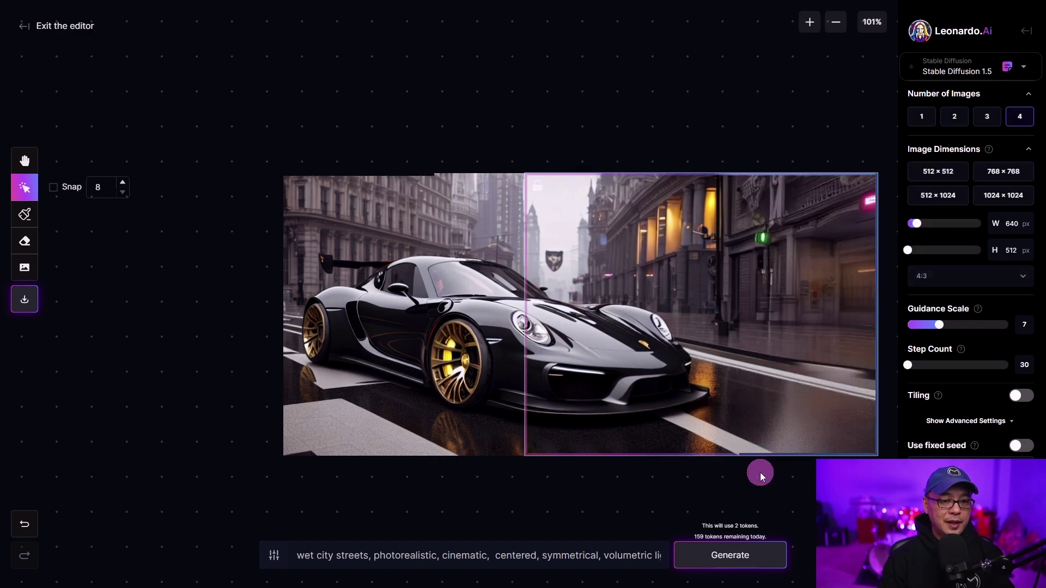
- Move the frame over the empty left canvas, generate street fills, and accept variation 1/4
{"action": "left_click_drag", "start_coordinate": [793, 333], "coordinate": [423, 334]}
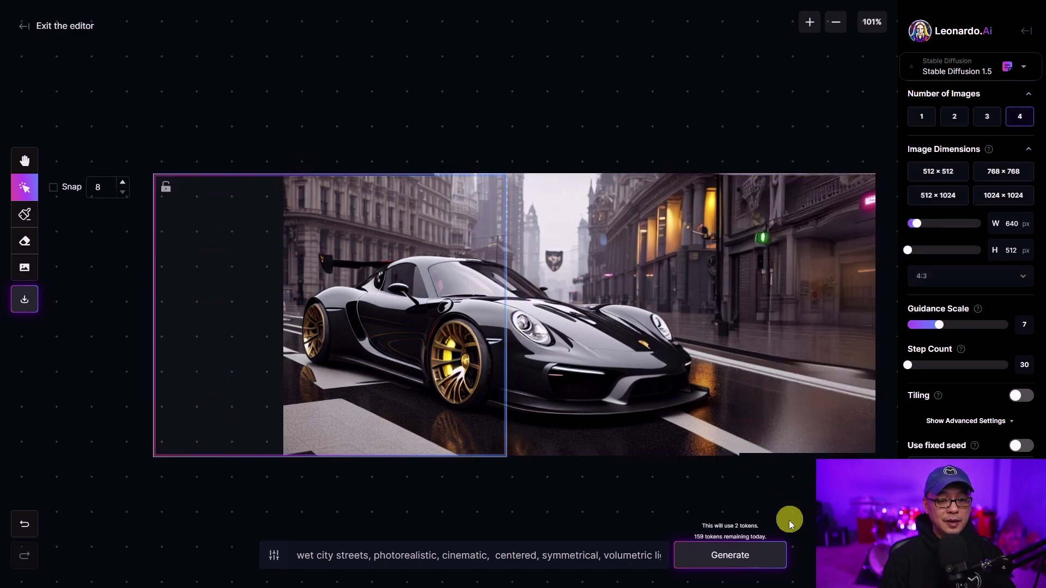
{"action": "left_click", "coordinate": [753, 554]}
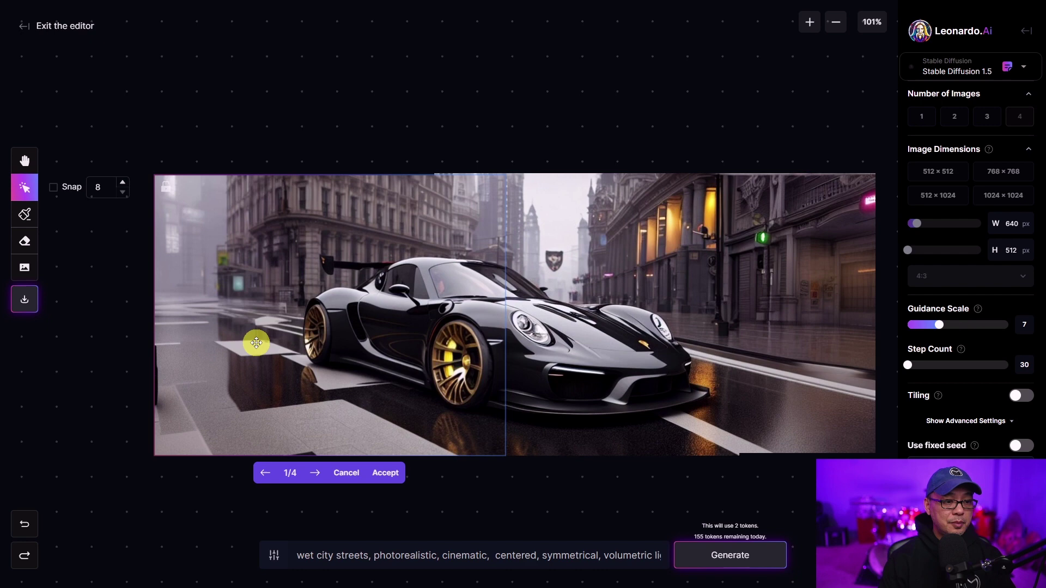
{"action": "left_click", "coordinate": [317, 473]}
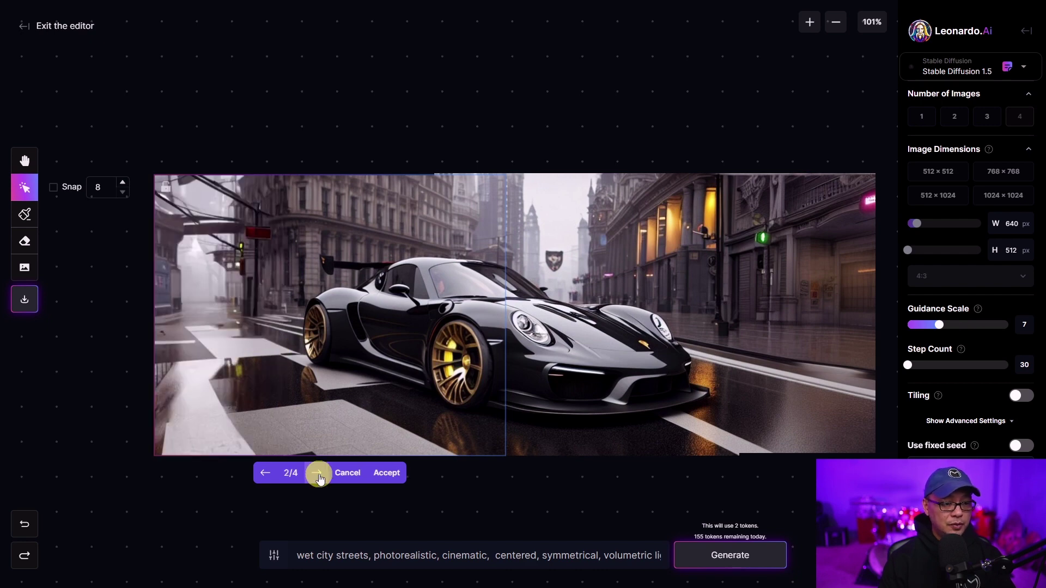
{"action": "left_click", "coordinate": [318, 474]}
{"action": "left_click", "coordinate": [318, 474]}
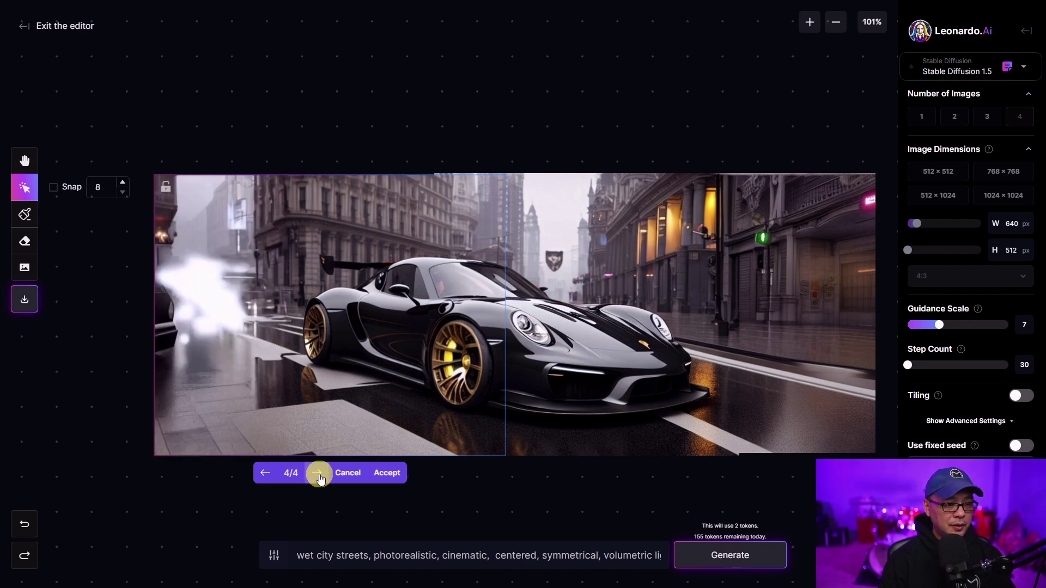
{"action": "left_click", "coordinate": [319, 474]}
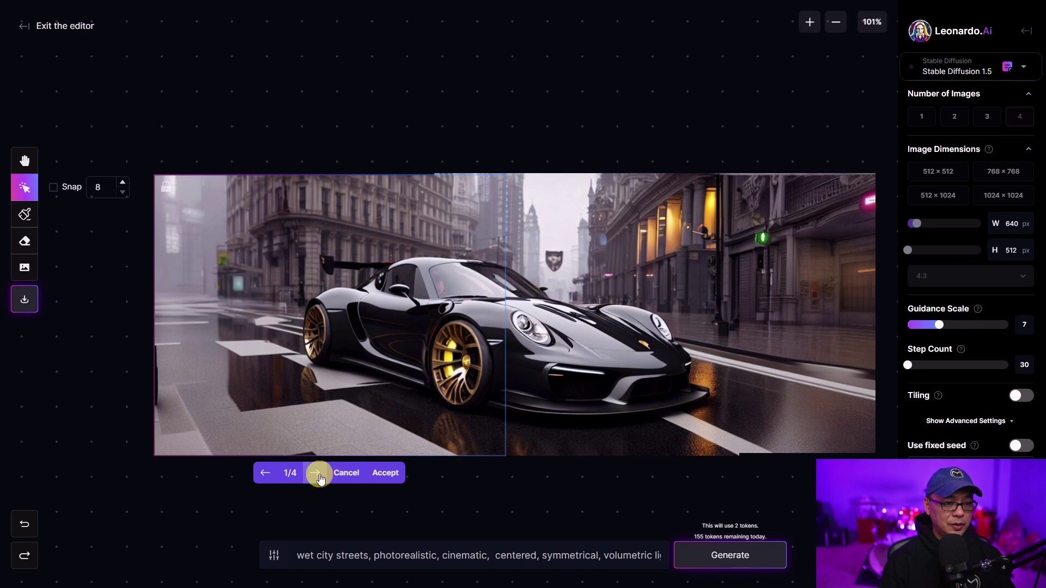
{"action": "left_click", "coordinate": [385, 472]}
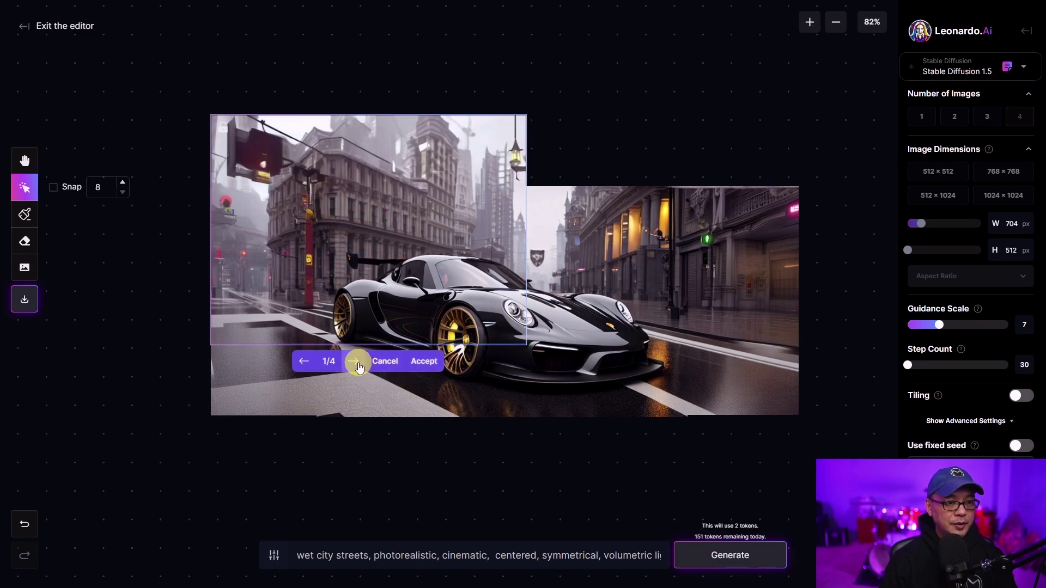
- Step through the upper-left fills and accept variation 2/4 with the ornate building and spires
{"action": "left_click", "coordinate": [355, 362]}
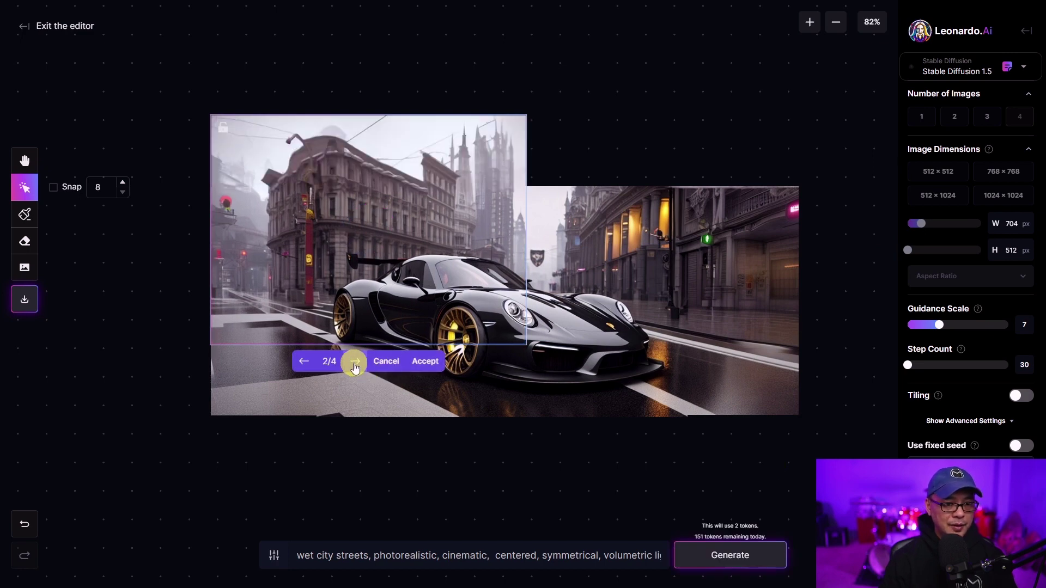
{"action": "left_click", "coordinate": [355, 362]}
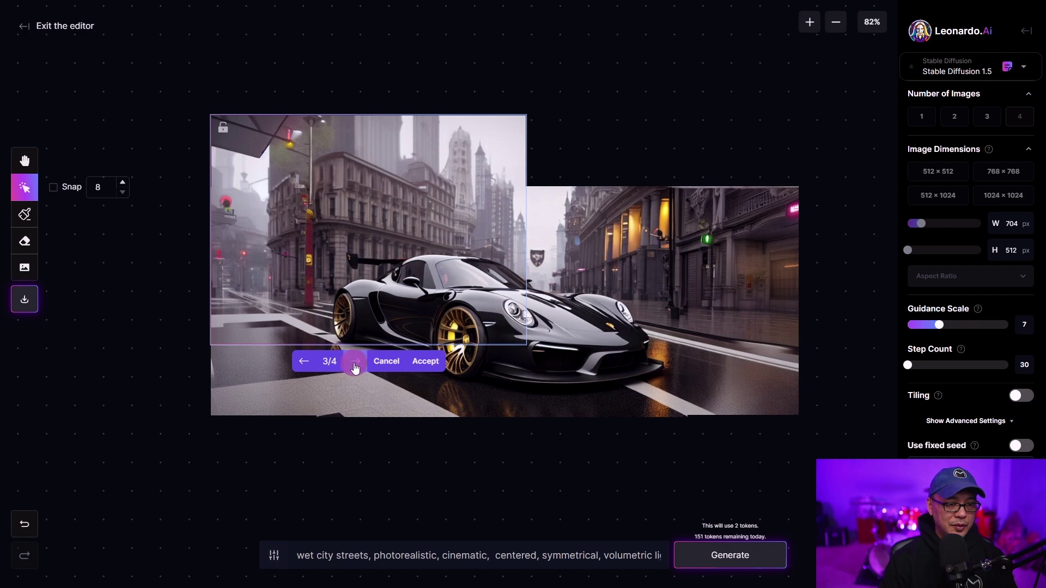
{"action": "left_click", "coordinate": [355, 362]}
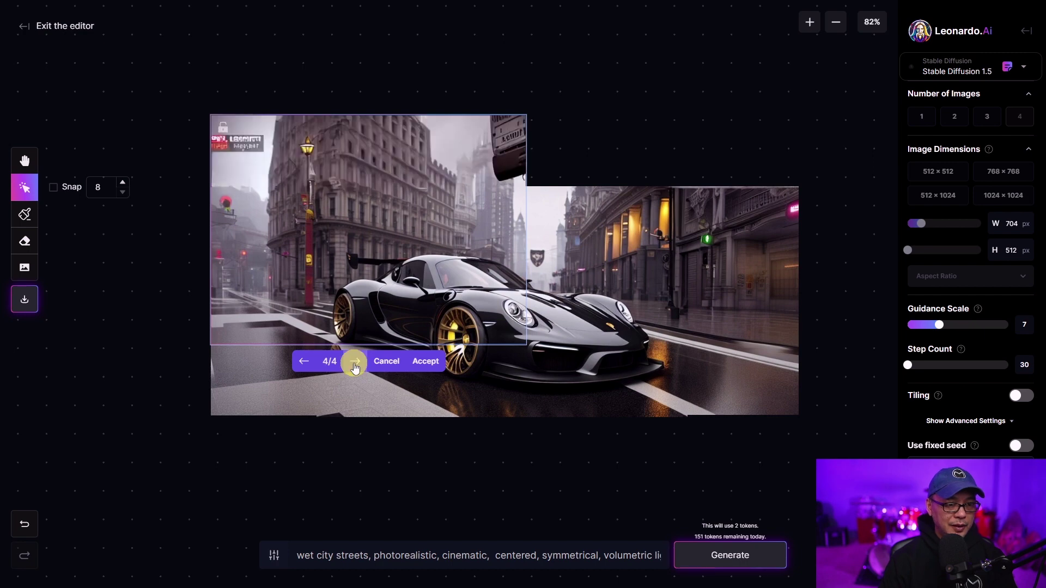
{"action": "left_click", "coordinate": [305, 362]}
{"action": "left_click", "coordinate": [305, 362]}
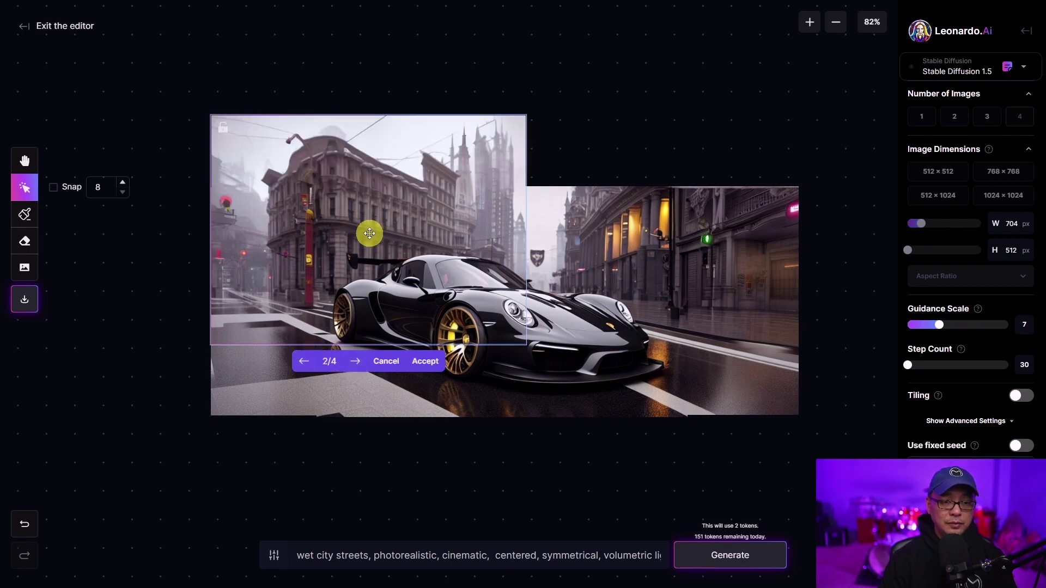
{"action": "left_click", "coordinate": [425, 361]}
- Place the frame over the empty upper right and accept the third street-building variation
{"action": "left_click_drag", "start_coordinate": [419, 281], "coordinate": [686, 282]}
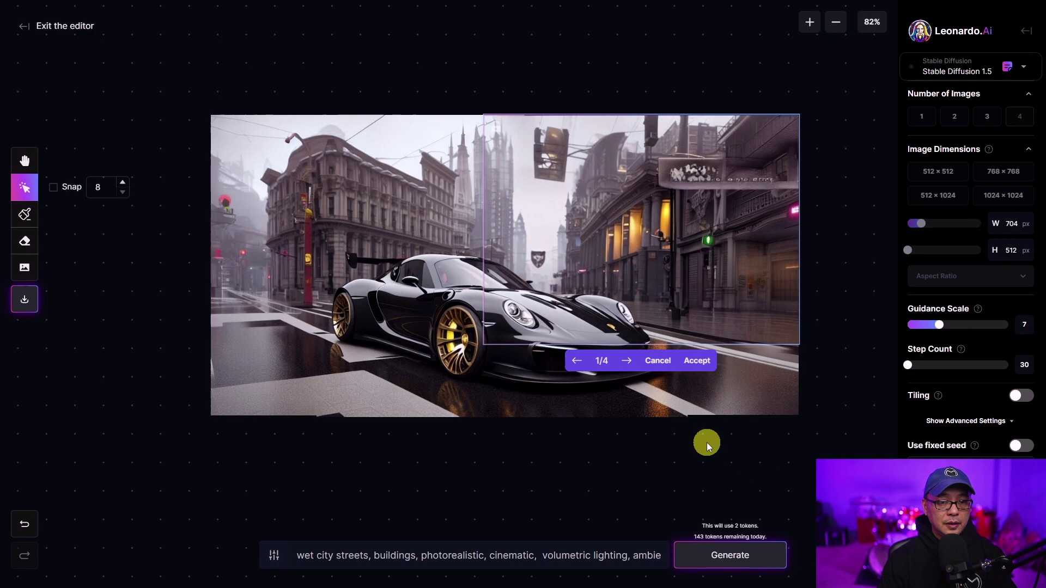
{"action": "left_click", "coordinate": [626, 362]}
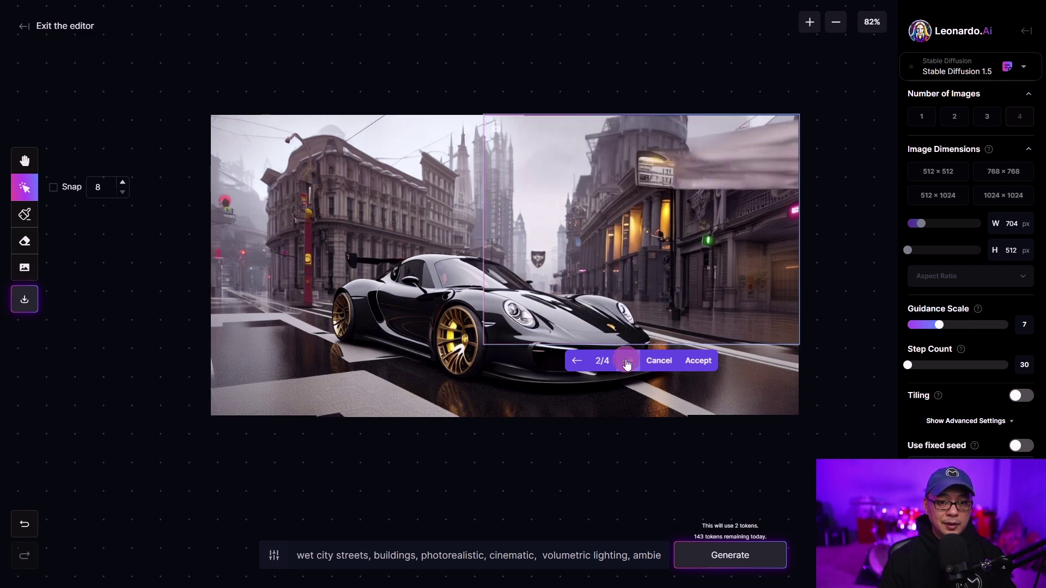
{"action": "left_click", "coordinate": [627, 362]}
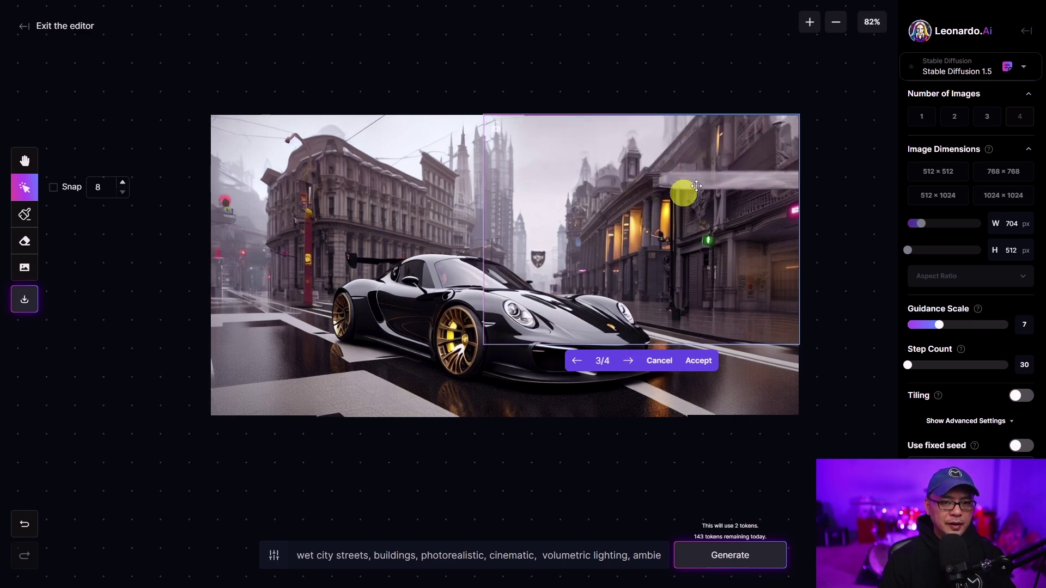
{"action": "left_click", "coordinate": [700, 362]}
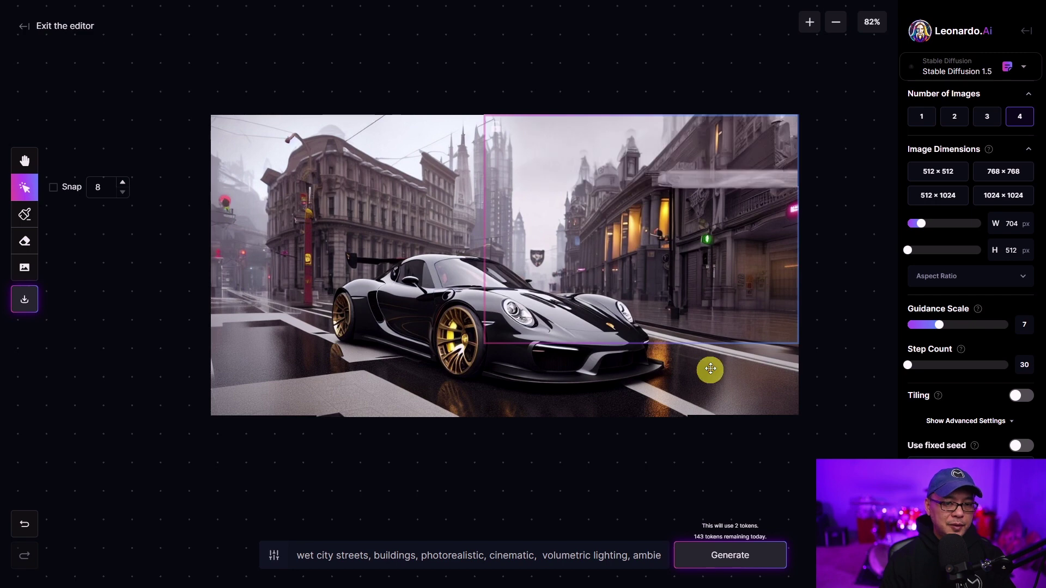
{"action": "scroll", "coordinate": [718, 236], "scroll_direction": "up", "scroll_amount": 5}
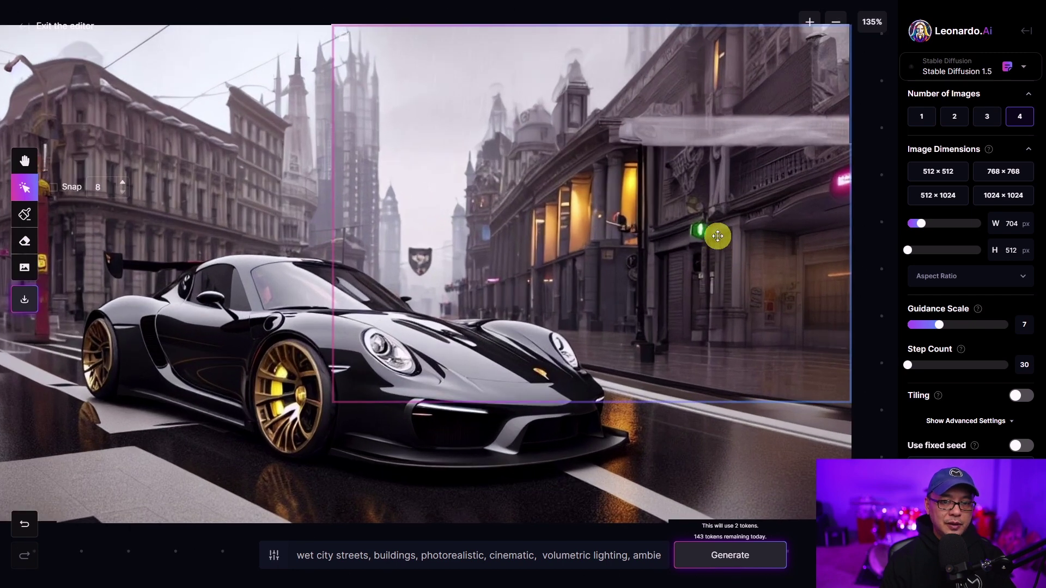
{"action": "scroll", "coordinate": [717, 236], "scroll_direction": "down", "scroll_amount": 2}
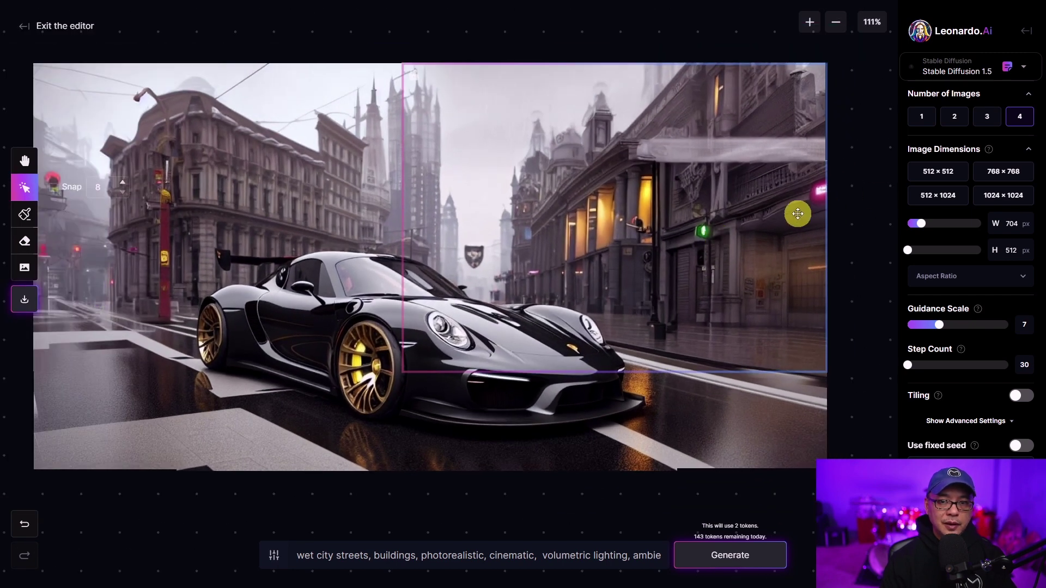
- Mask the blurry streak across the upper-right buildings with an enlarged brush and inpaint it
{"action": "left_click", "coordinate": [26, 217]}
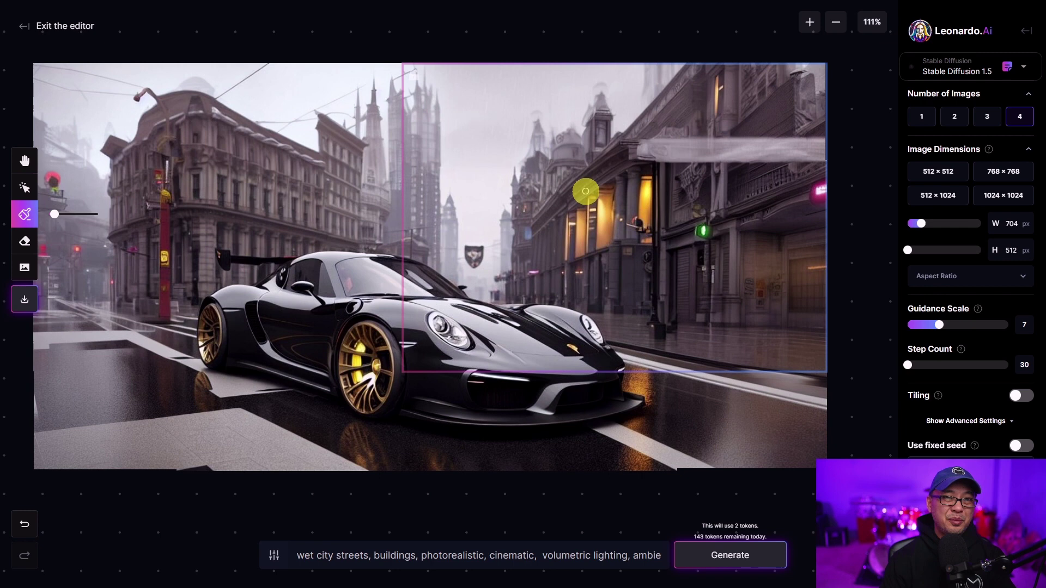
{"action": "mouse_move", "coordinate": [659, 146]}
{"action": "left_mouse_down"}
{"action": "mouse_move", "coordinate": [638, 145]}
{"action": "mouse_move", "coordinate": [777, 141]}
{"action": "mouse_move", "coordinate": [685, 142]}
{"action": "left_mouse_up"}
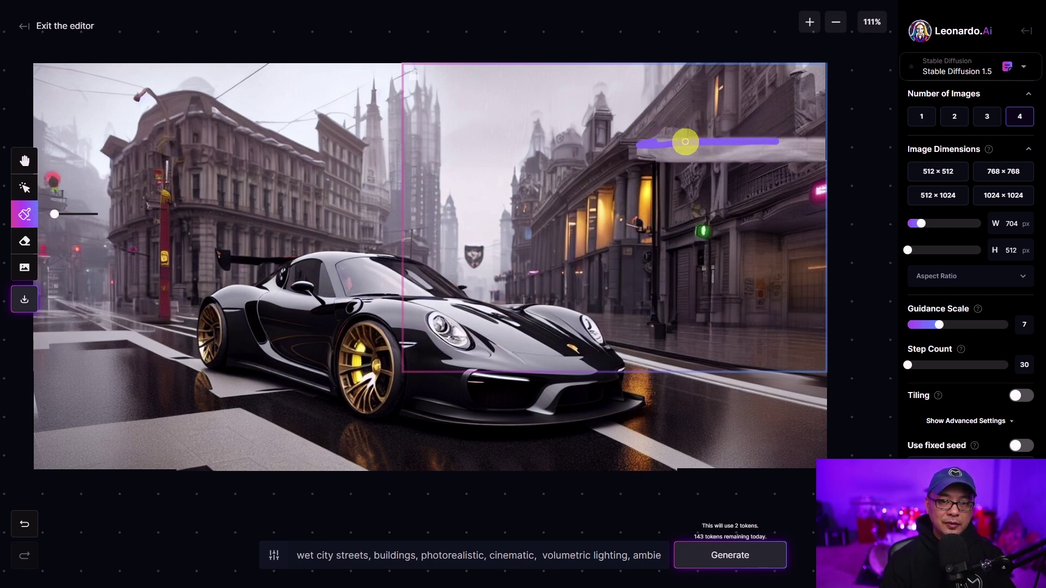
{"action": "left_click_drag", "start_coordinate": [54, 213], "coordinate": [67, 214]}
{"action": "mouse_move", "coordinate": [681, 143]}
{"action": "left_mouse_down"}
{"action": "mouse_move", "coordinate": [626, 148]}
{"action": "mouse_move", "coordinate": [805, 149]}
{"action": "mouse_move", "coordinate": [614, 152]}
{"action": "mouse_move", "coordinate": [631, 146]}
{"action": "mouse_move", "coordinate": [530, 230]}
{"action": "mouse_move", "coordinate": [629, 147]}
{"action": "left_mouse_up"}
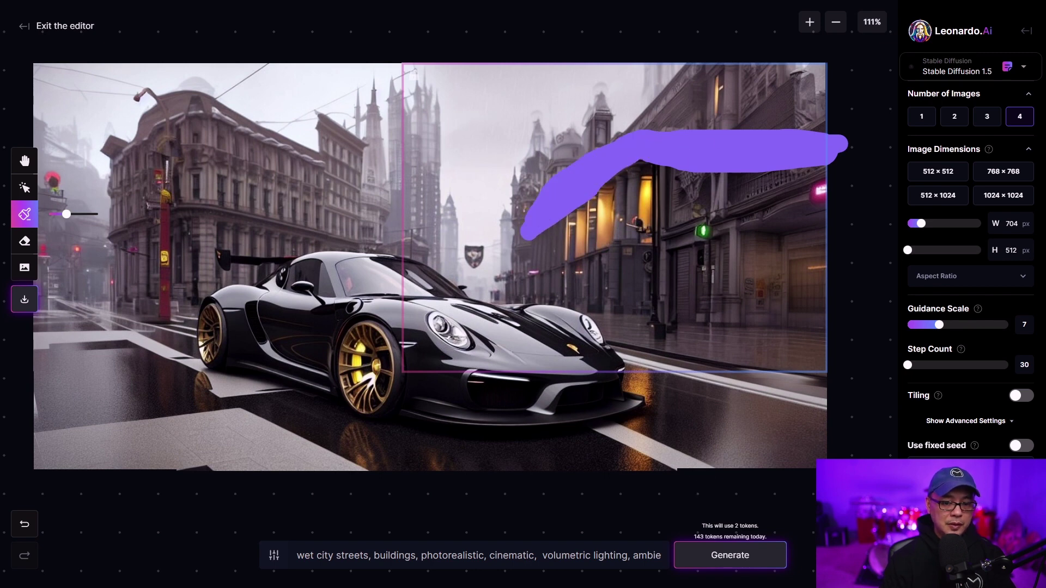
{"action": "left_click", "coordinate": [770, 554]}
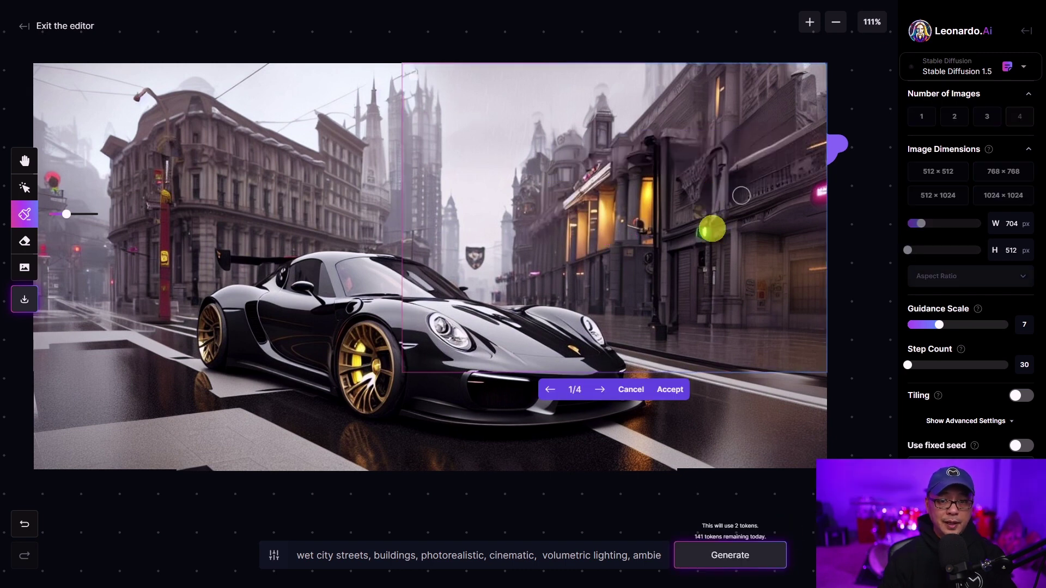
- Browse the four inpainted variants and keep 2/4 with the warmly lit windows
{"action": "left_click", "coordinate": [601, 390]}
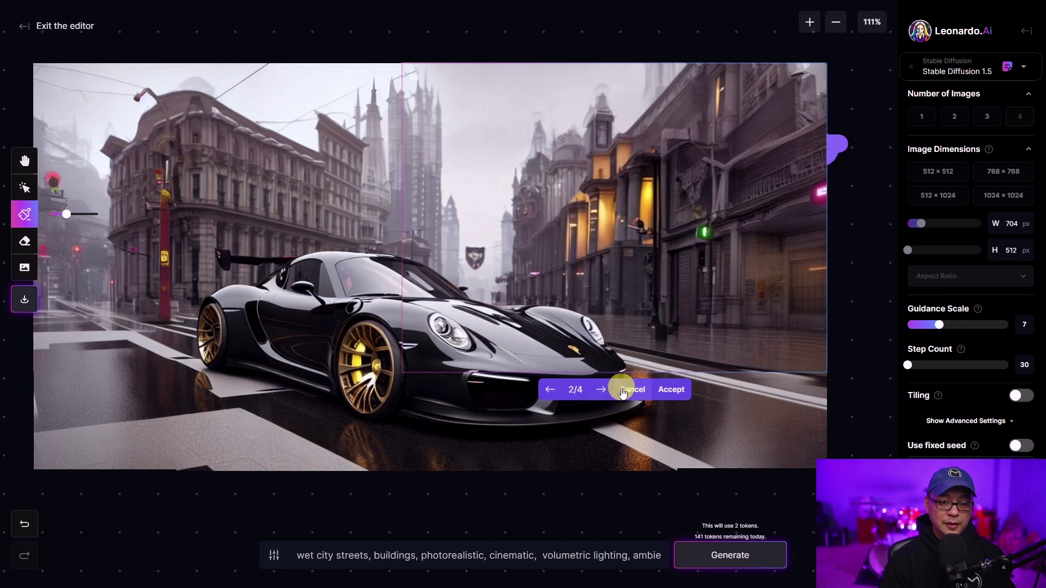
{"action": "left_click", "coordinate": [602, 390]}
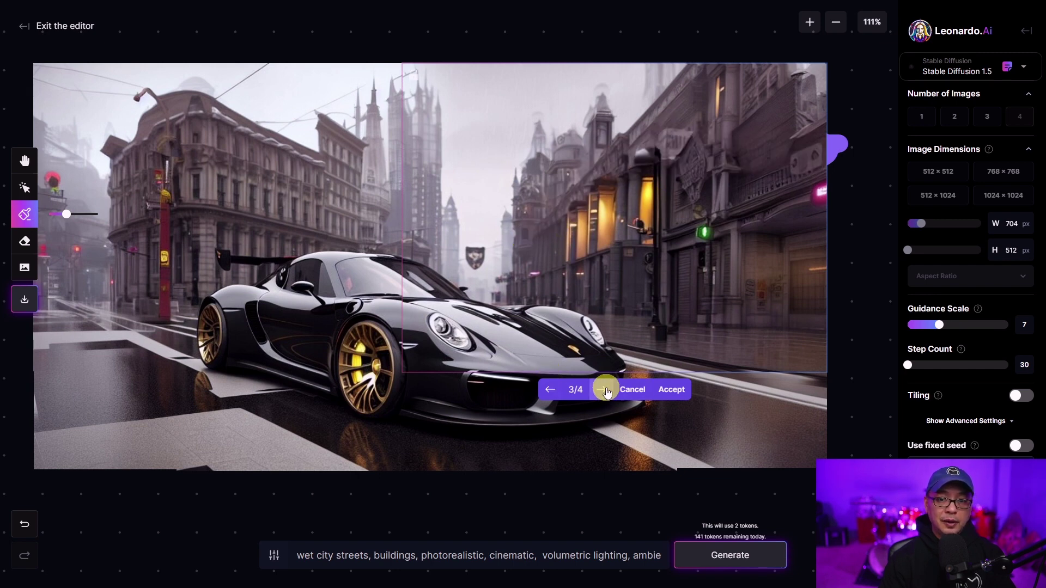
{"action": "left_click", "coordinate": [603, 390]}
{"action": "left_click", "coordinate": [603, 390]}
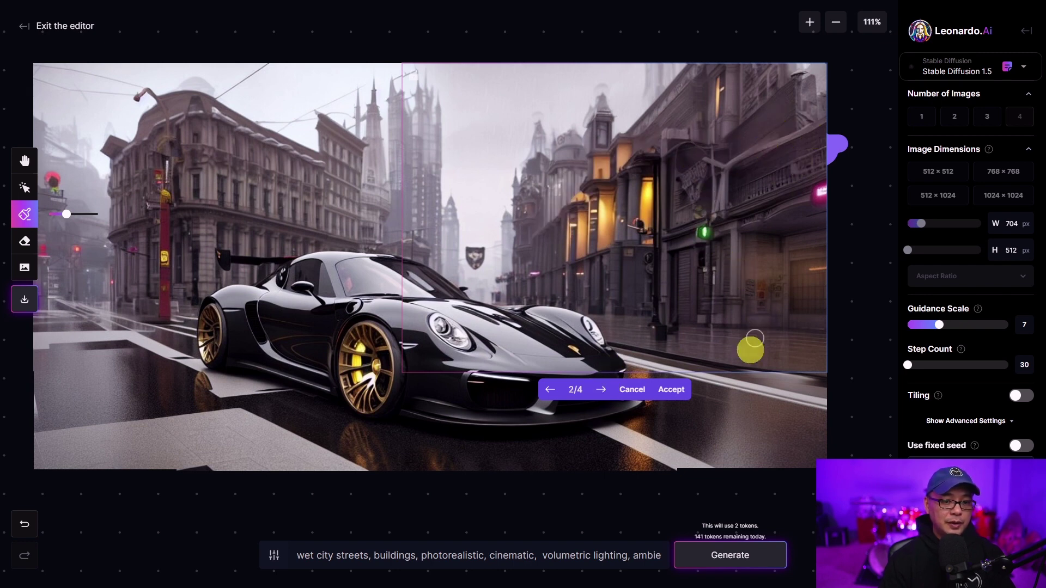
{"action": "left_click", "coordinate": [693, 391]}
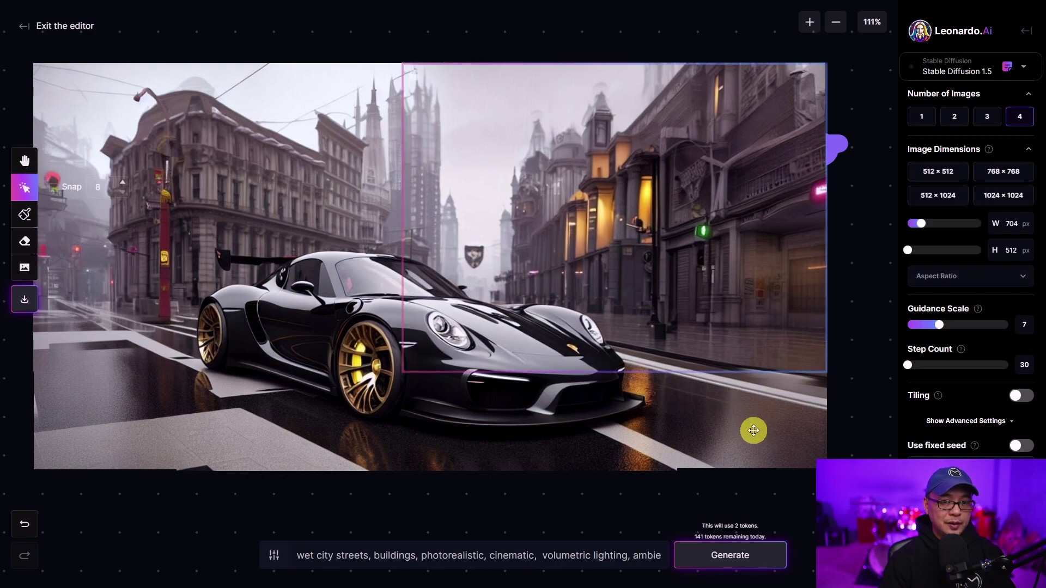
{"action": "scroll", "coordinate": [800, 434], "scroll_direction": "down", "scroll_amount": 2}
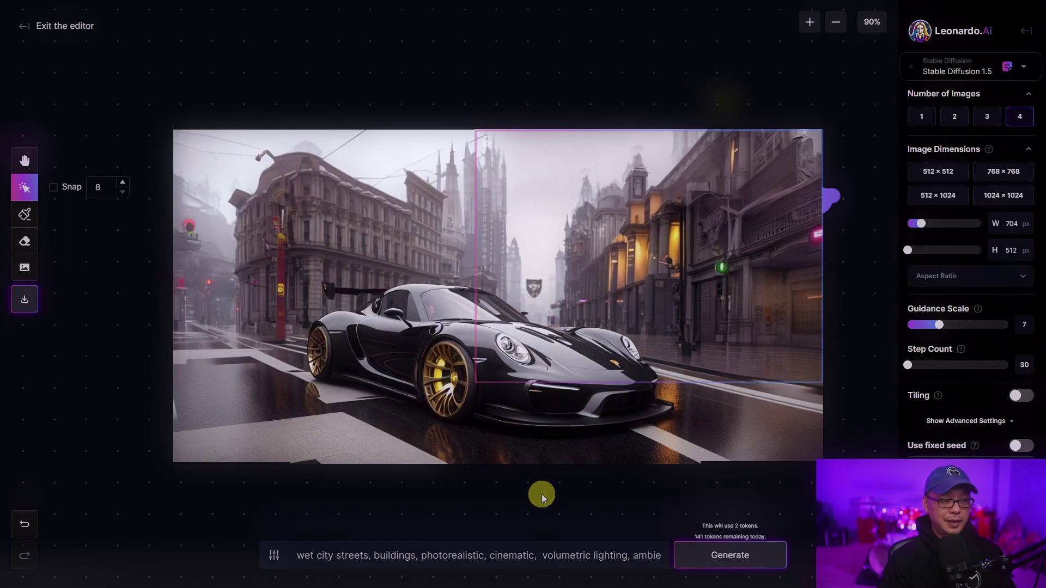